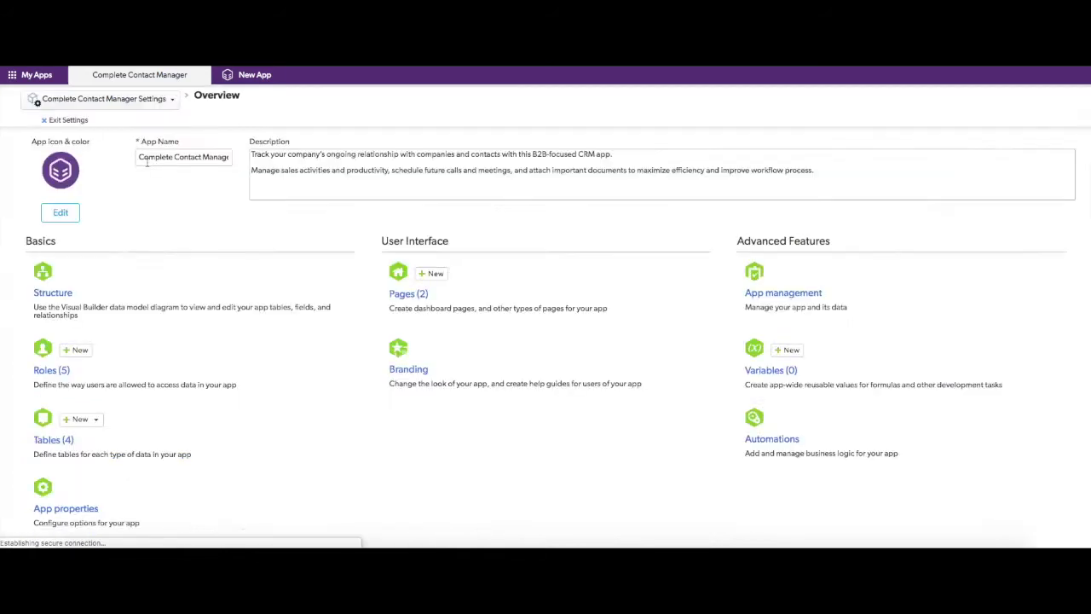
Show the app's relationship diagram and examine how the Companies, Documents, Contacts and Activities tables are linked.
click(768, 303)
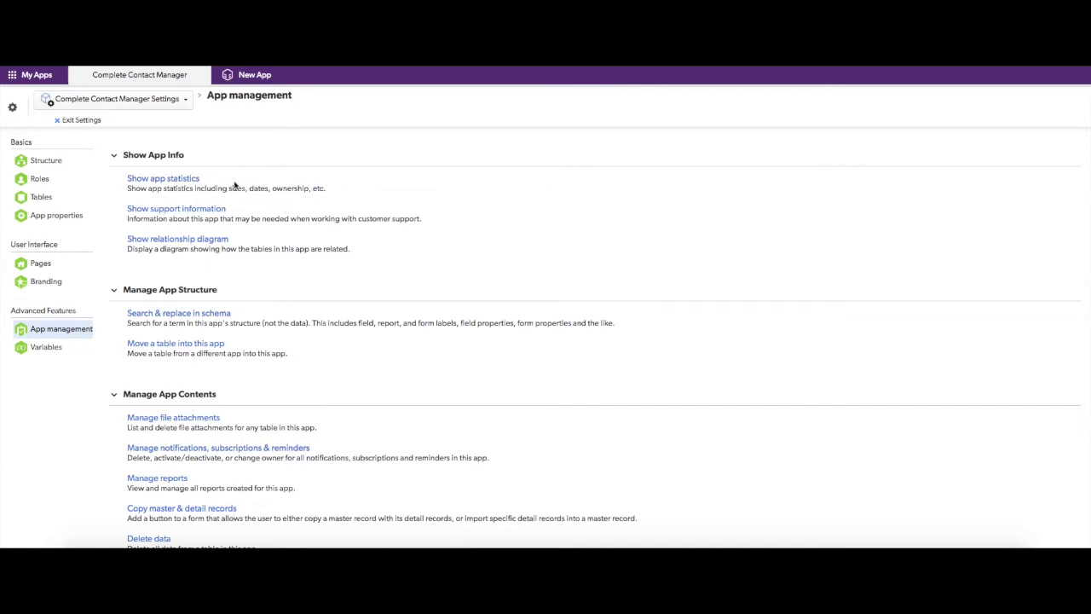
click(179, 241)
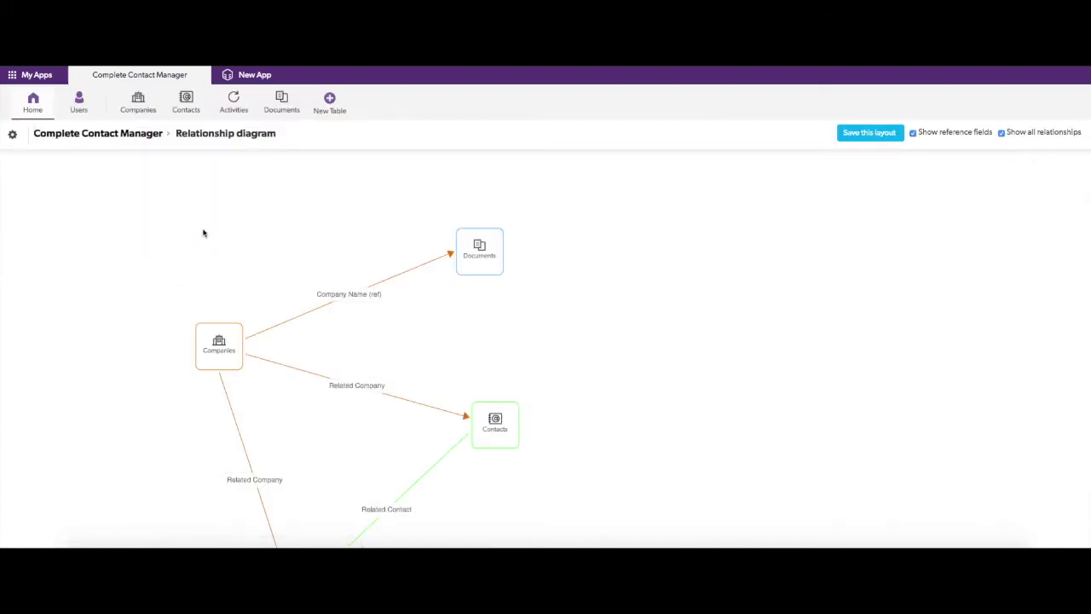
scroll(188, 233, down, 2)
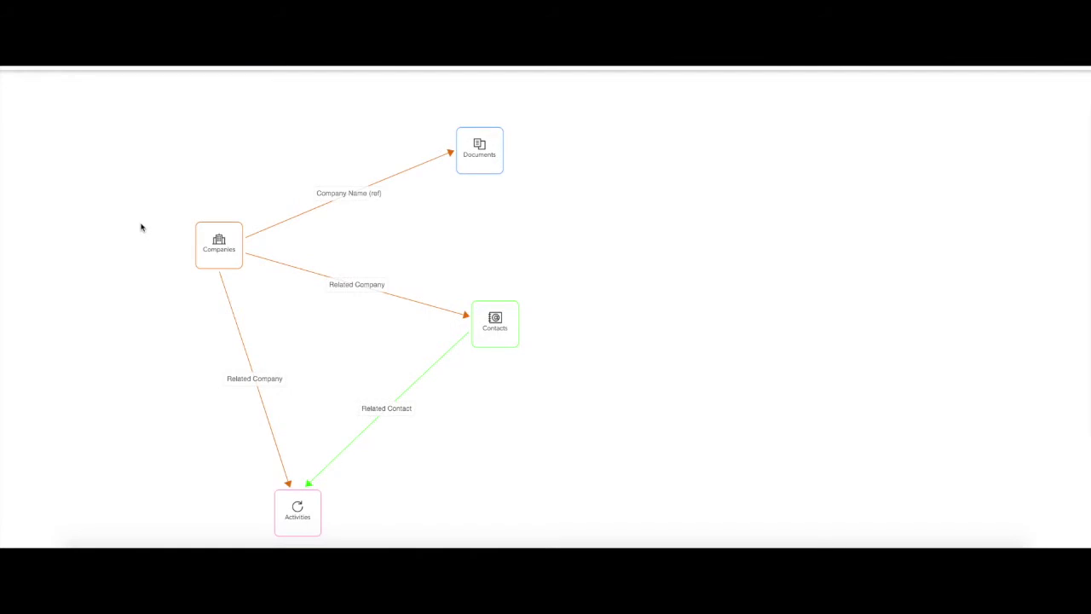
scroll(141, 227, down, 1)
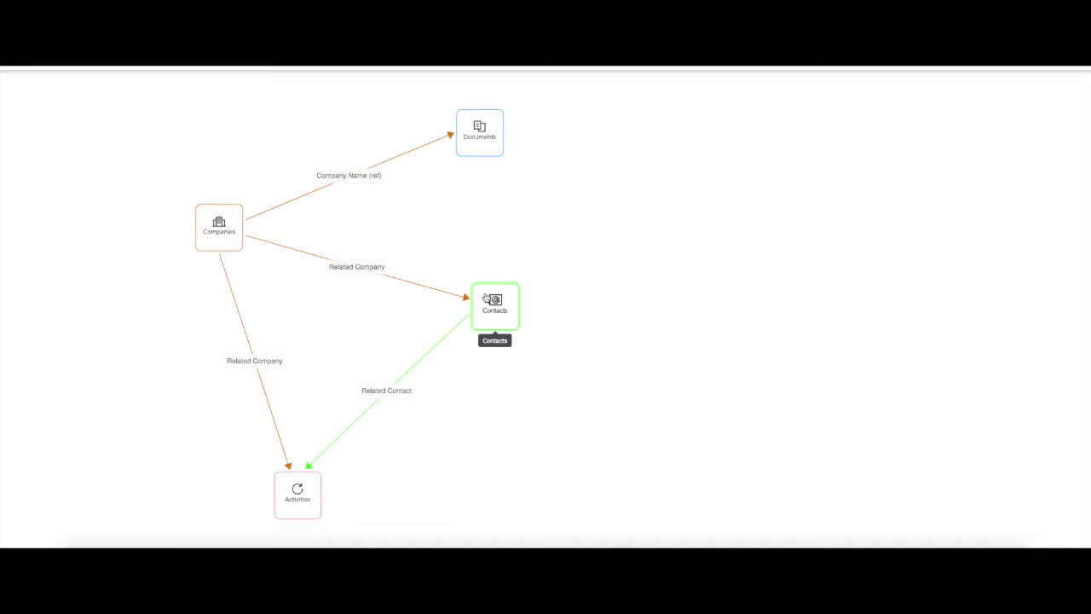
scroll(409, 243, up, 3)
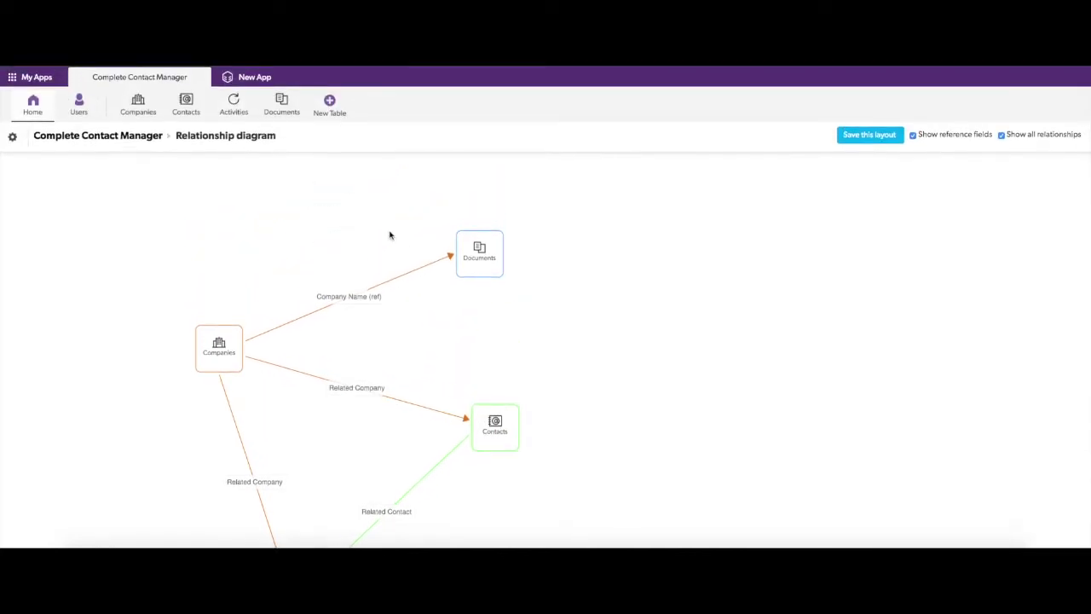
Open the Companies table, switch to the MOCK_DATA sheet in Excel and look through its rows.
click(151, 109)
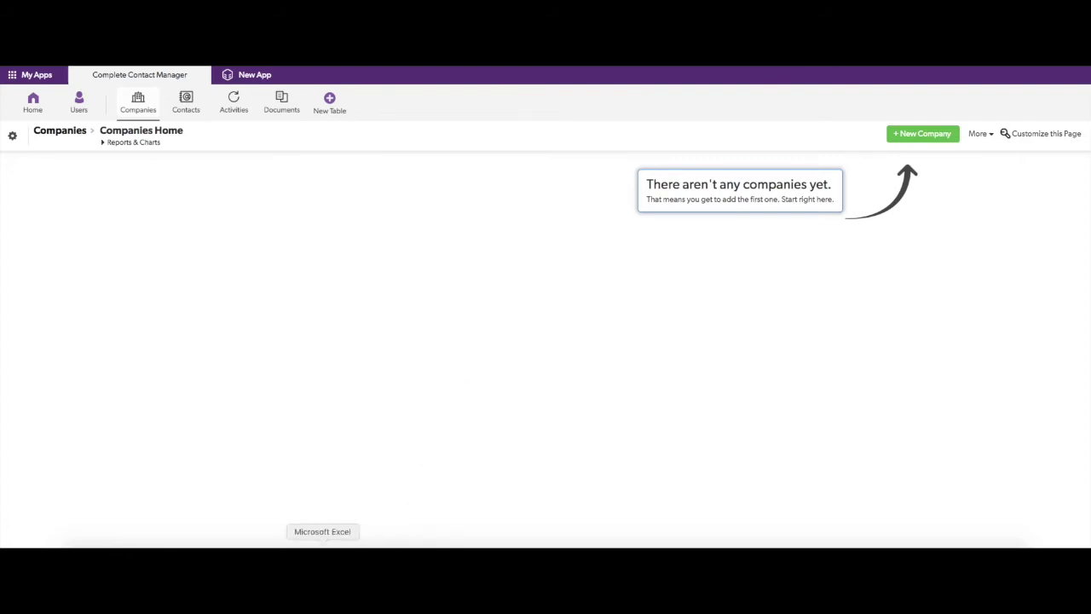
click(322, 544)
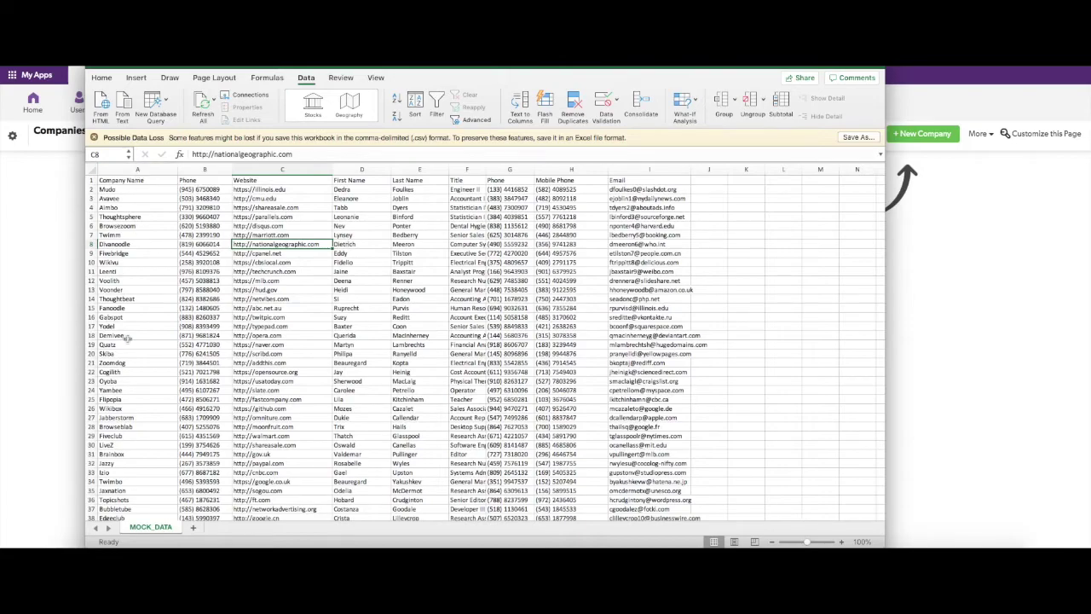
scroll(126, 338, down, 5)
scroll(135, 379, up, 5)
Copy the Company Name, Phone and Website columns of the sheet, cells A1 to C46.
click(126, 181)
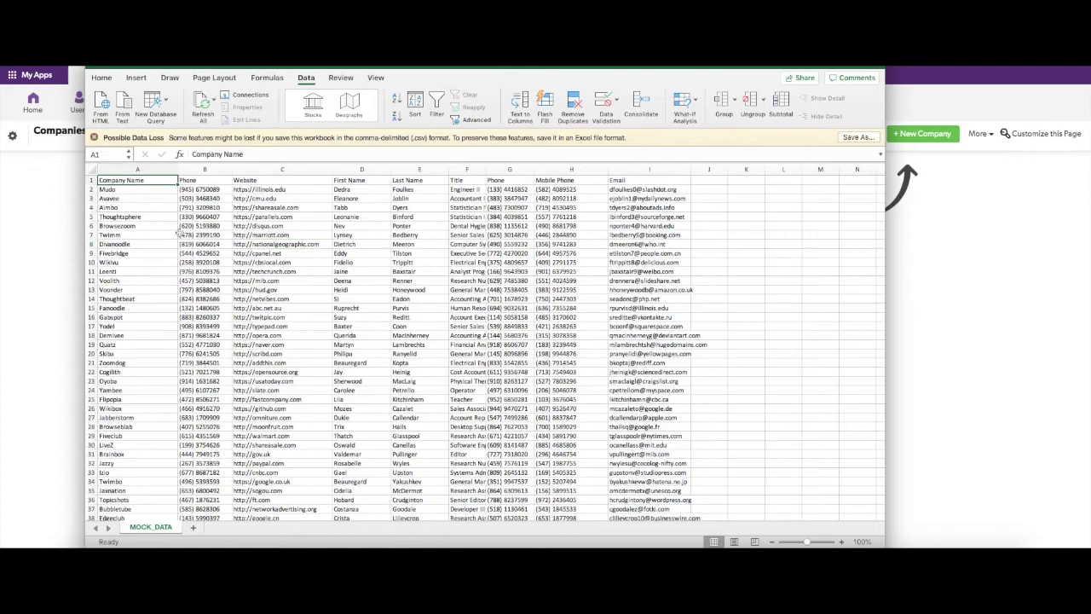
scroll(183, 247, down, 5)
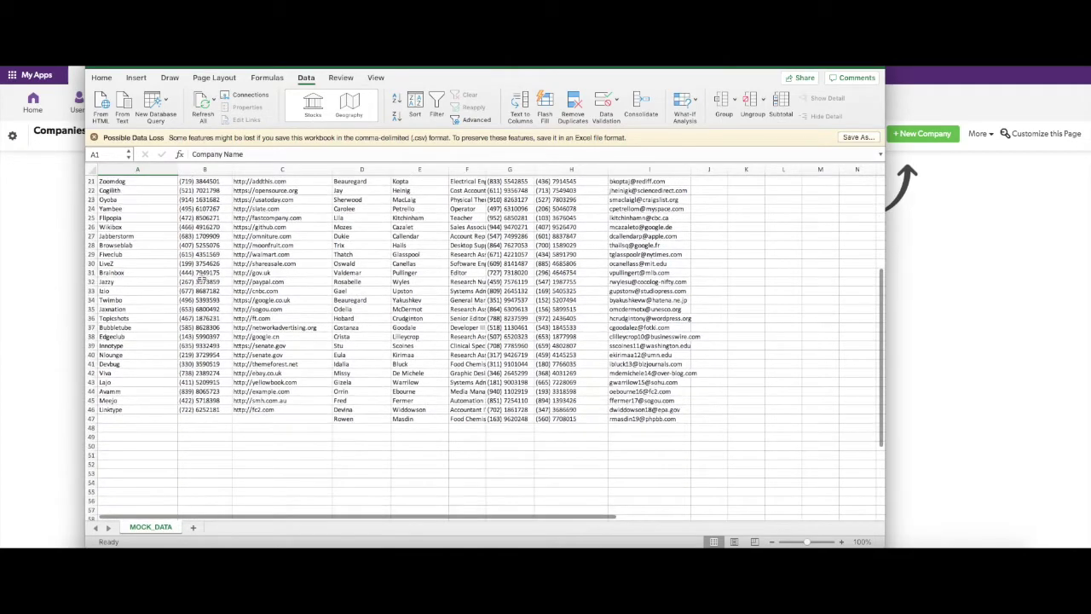
shift+click(298, 411)
key(ctrl+c)
scroll(182, 333, up, 5)
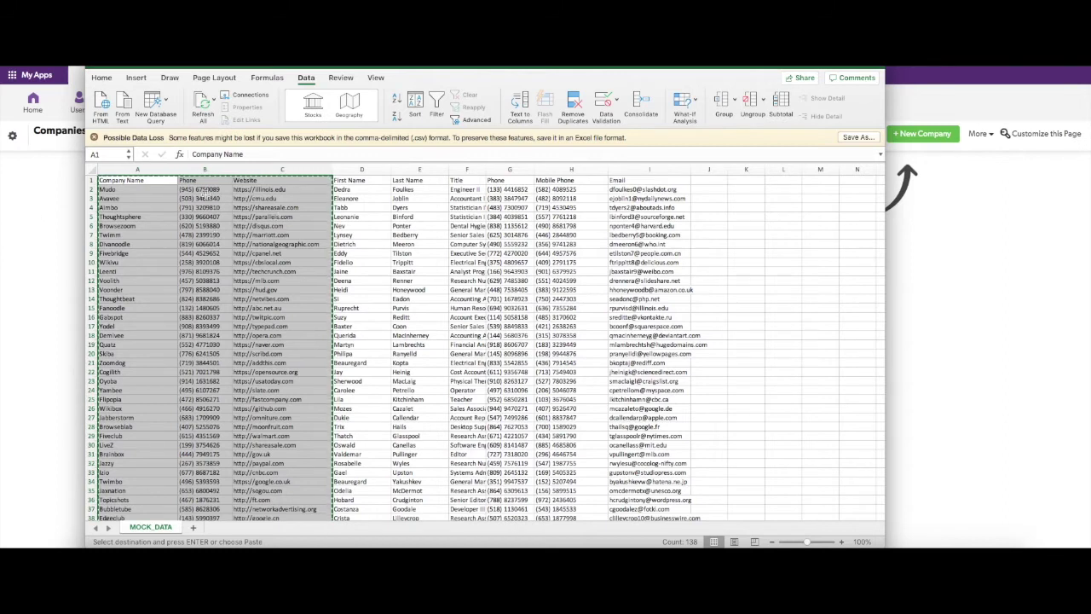
Switch back to Quickbase and submit the copied rows for a clipboard import into the Companies table.
click(57, 200)
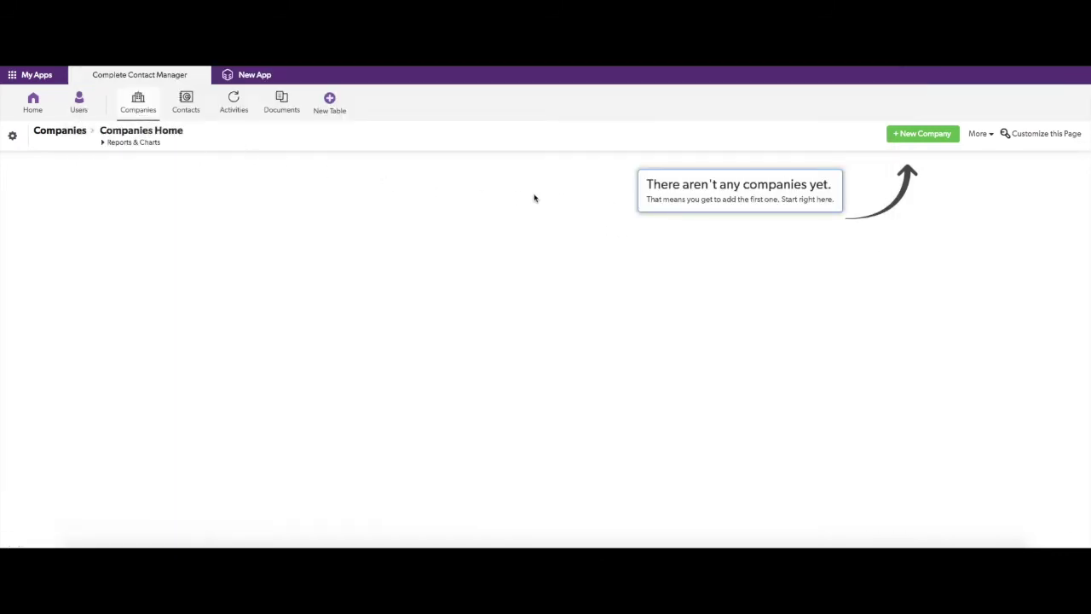
click(987, 136)
click(995, 148)
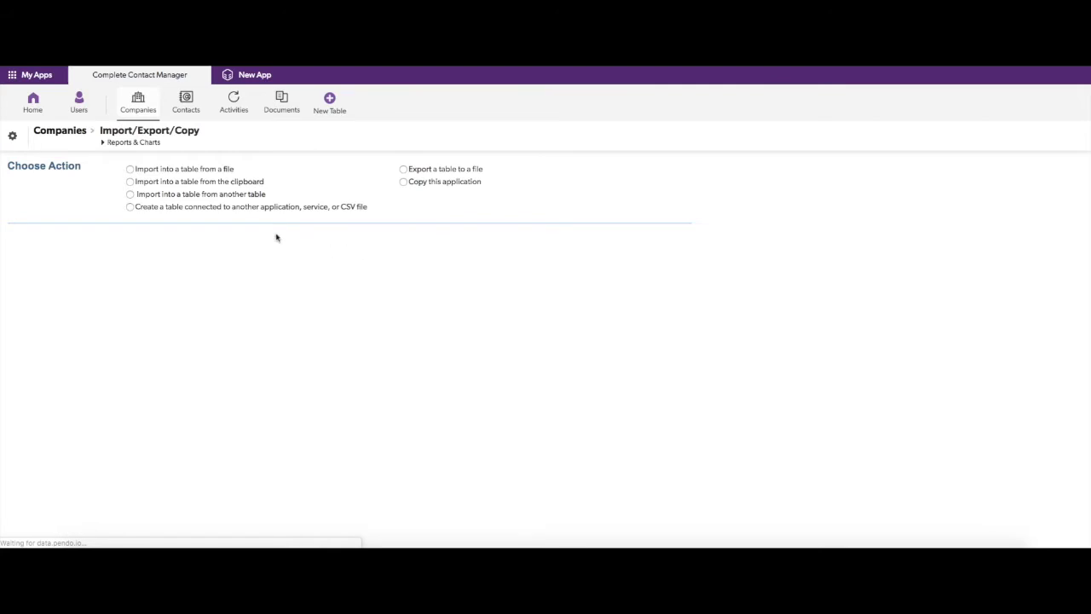
click(130, 182)
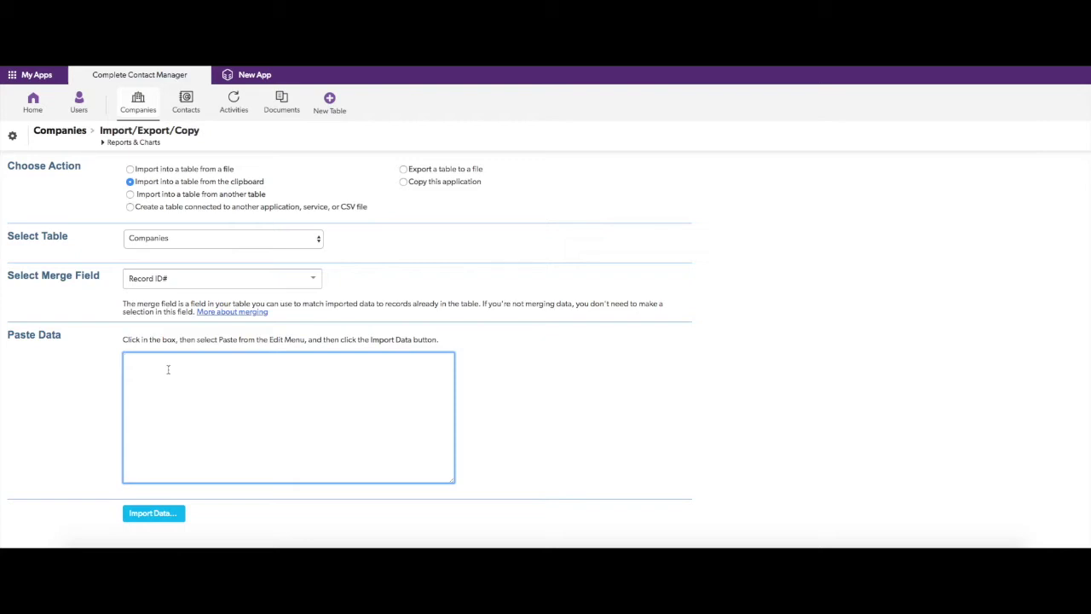
key(ctrl+v)
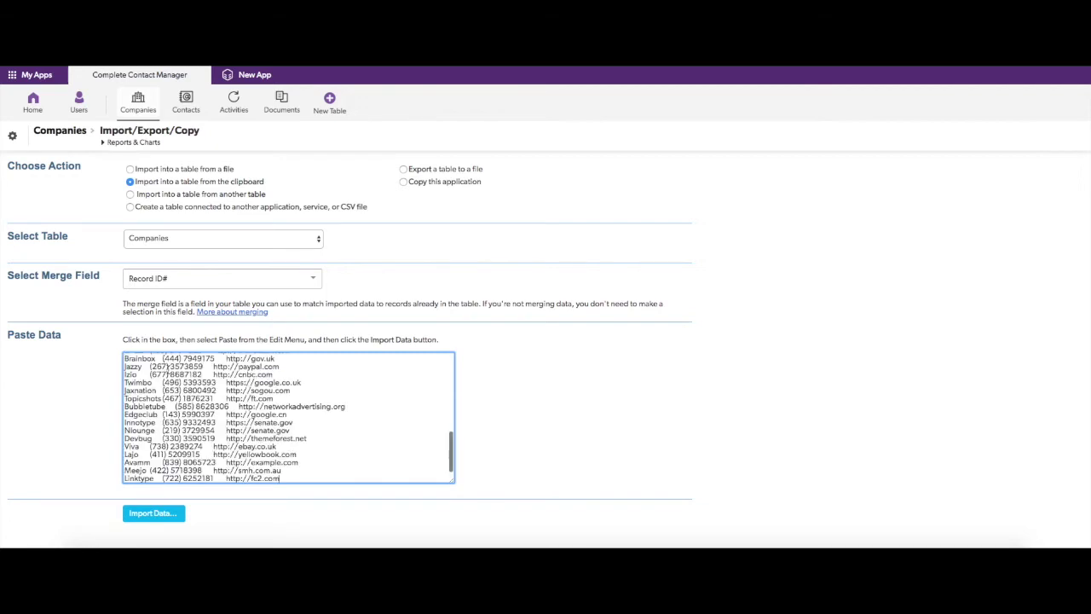
click(171, 517)
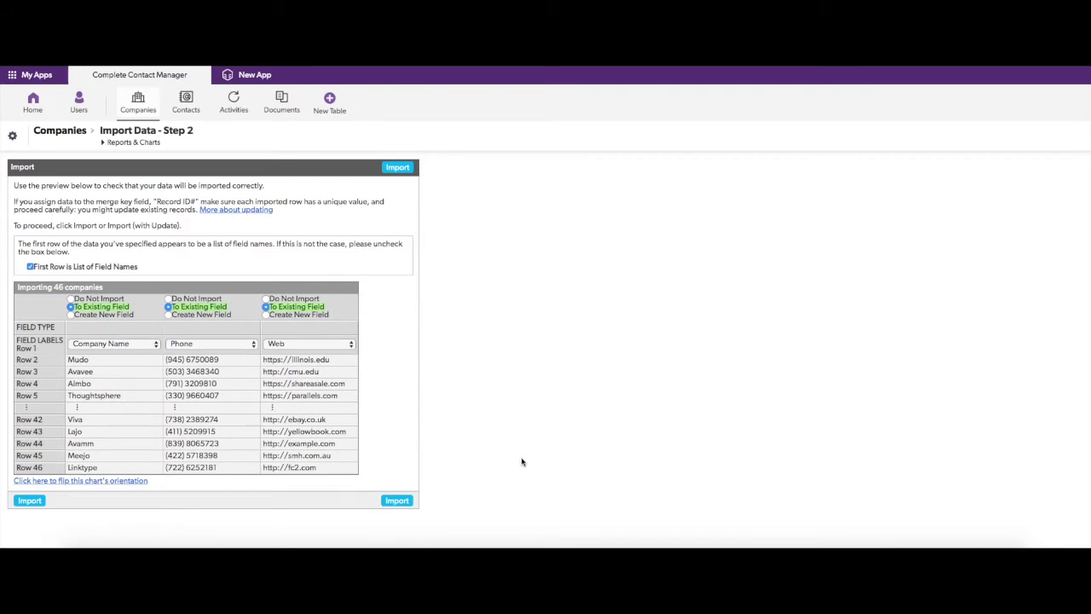
Import the companies with the first row as field names, matching the columns to Company Name, Phone and Web.
click(29, 267)
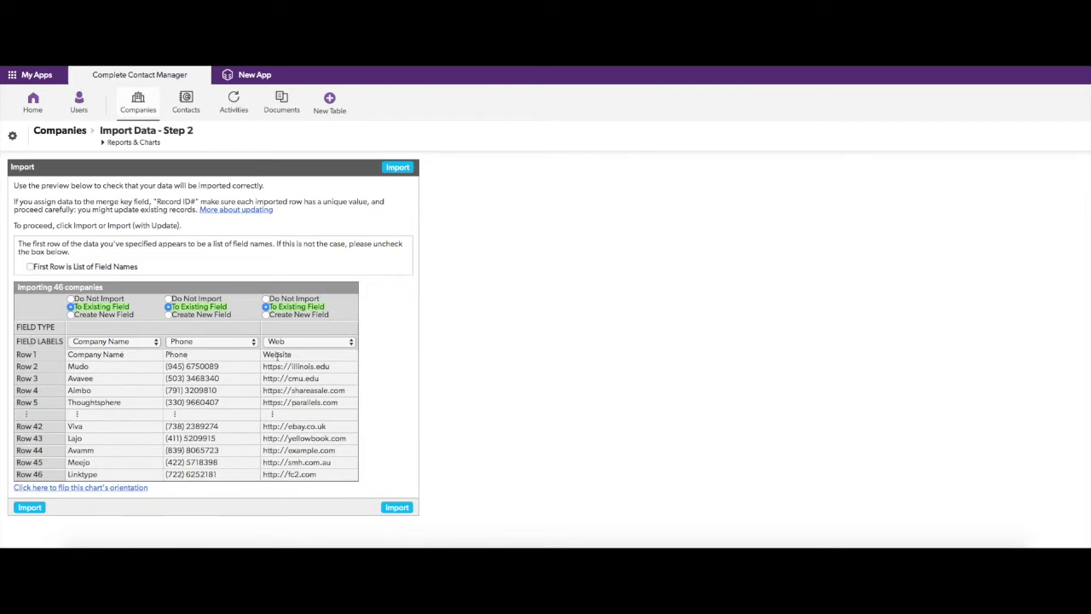
click(31, 266)
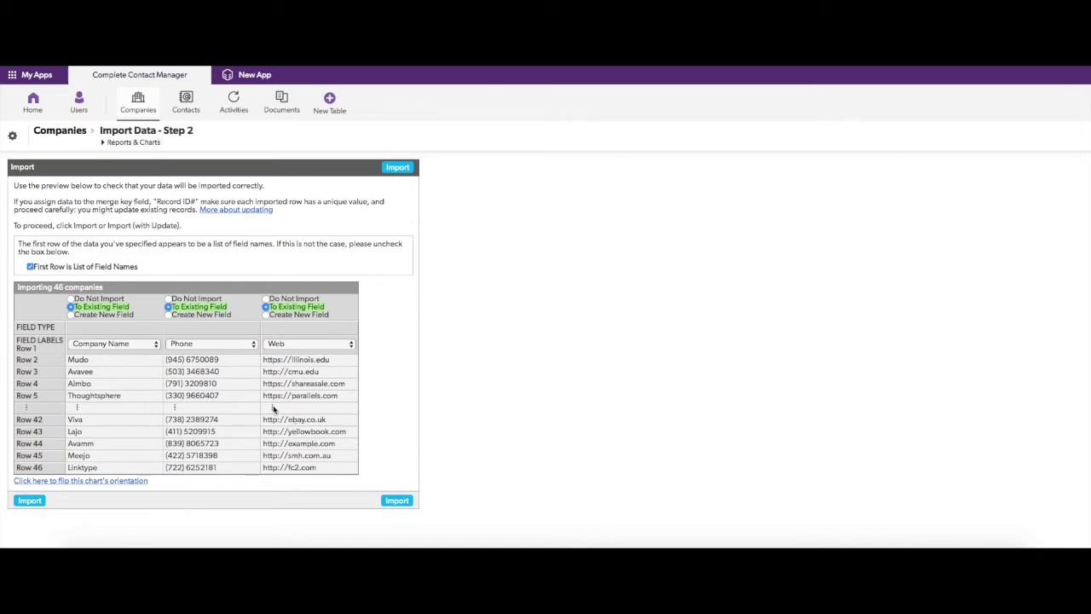
click(136, 346)
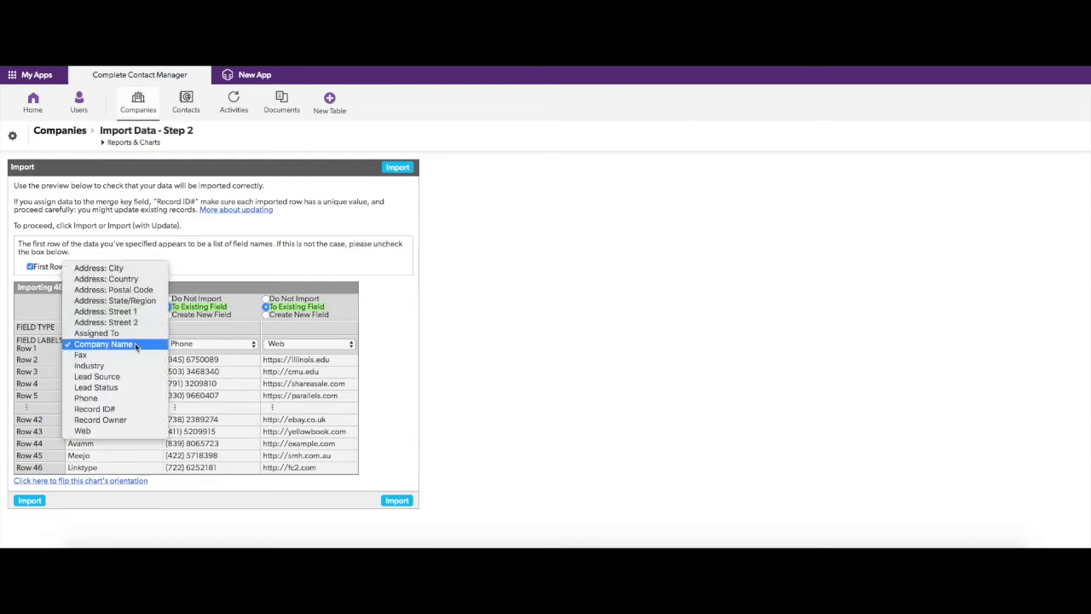
click(134, 346)
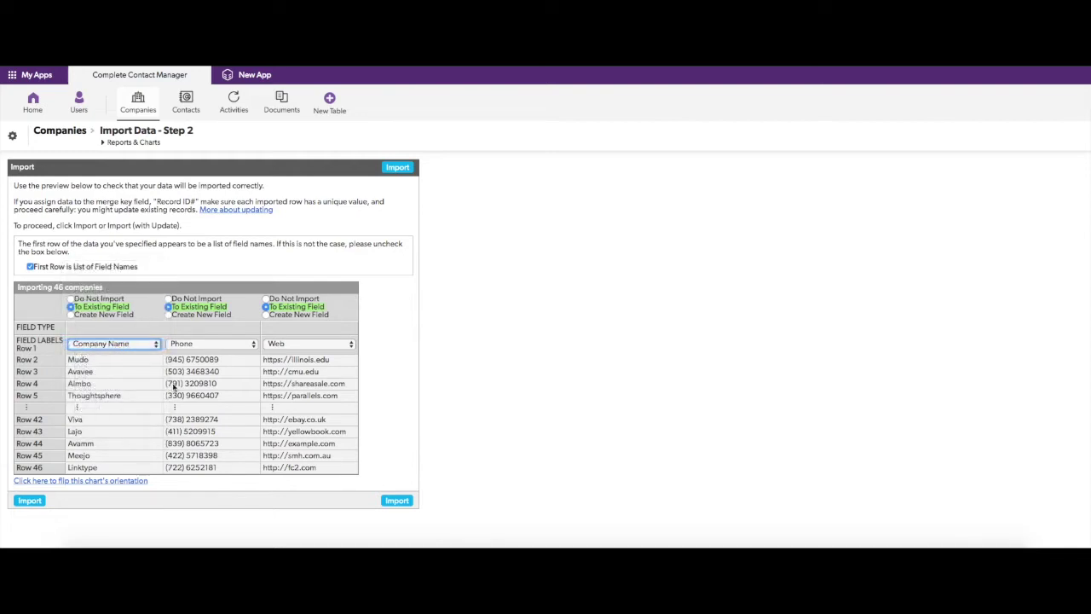
click(202, 346)
click(202, 345)
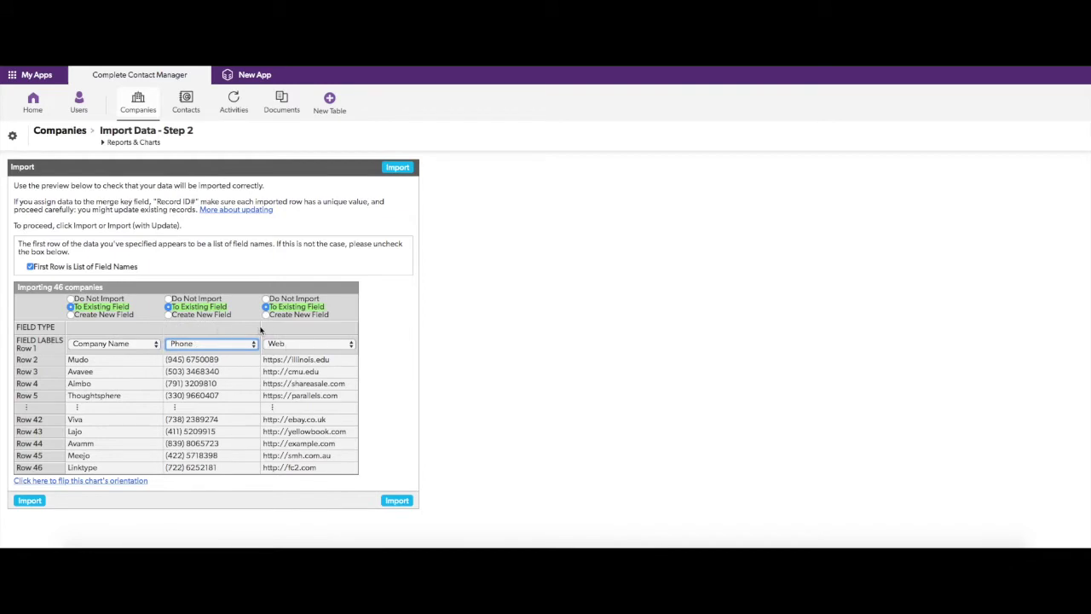
click(394, 501)
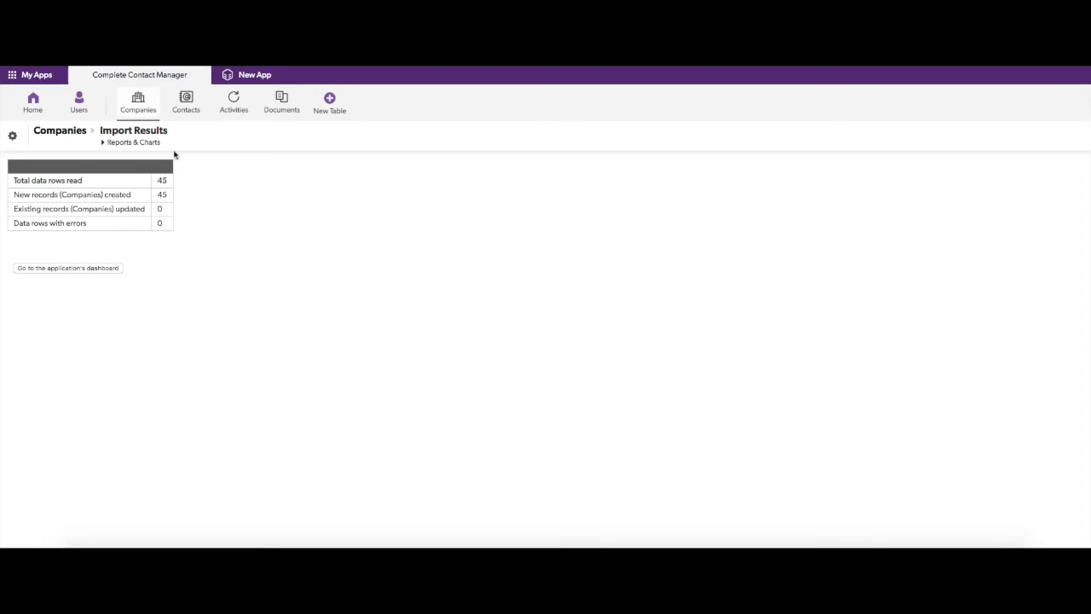
Open the Companies table and look through the imported company records.
click(134, 102)
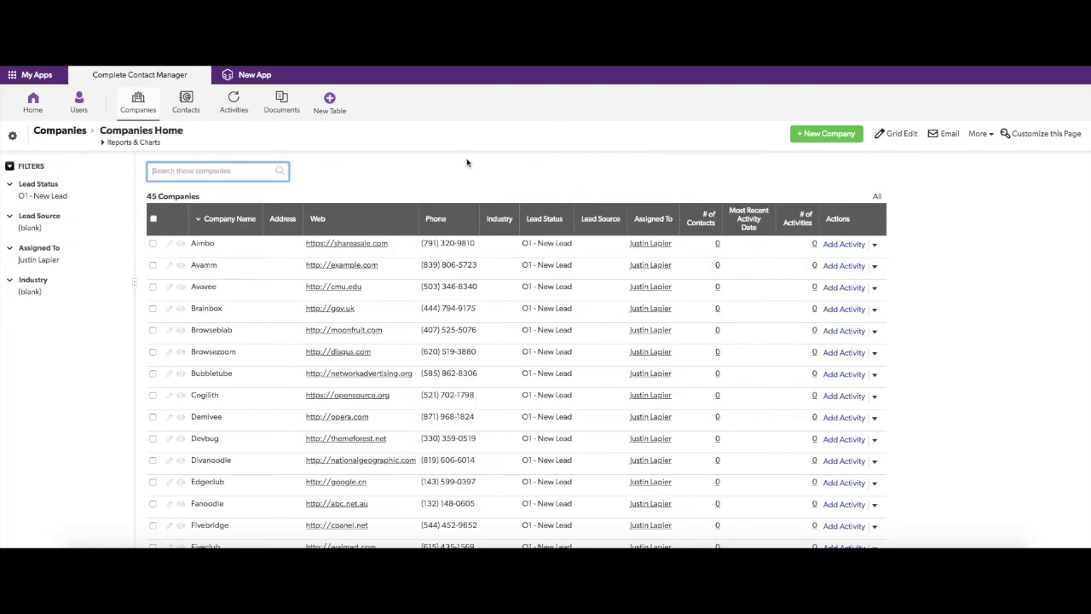
scroll(465, 162, down, 3)
scroll(467, 162, down, 5)
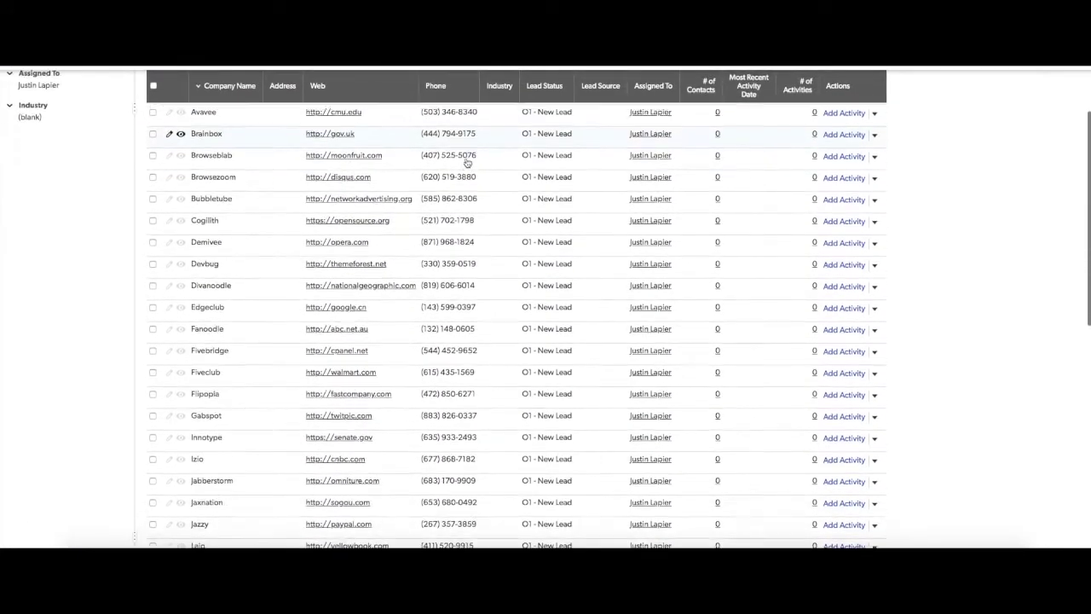
scroll(467, 162, down, 5)
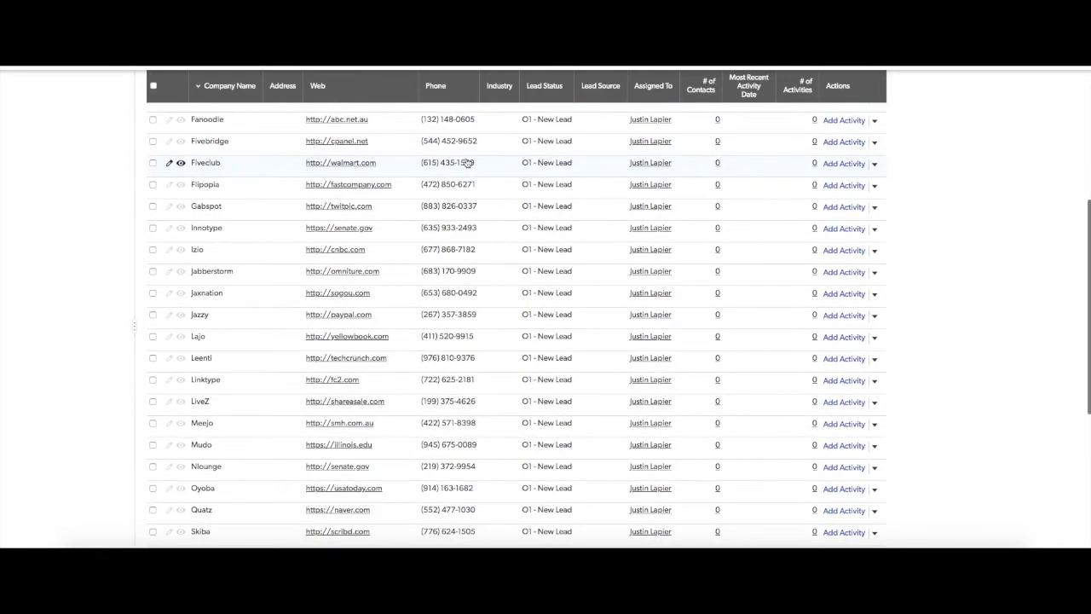
scroll(467, 162, up, 5)
scroll(467, 162, up, 10)
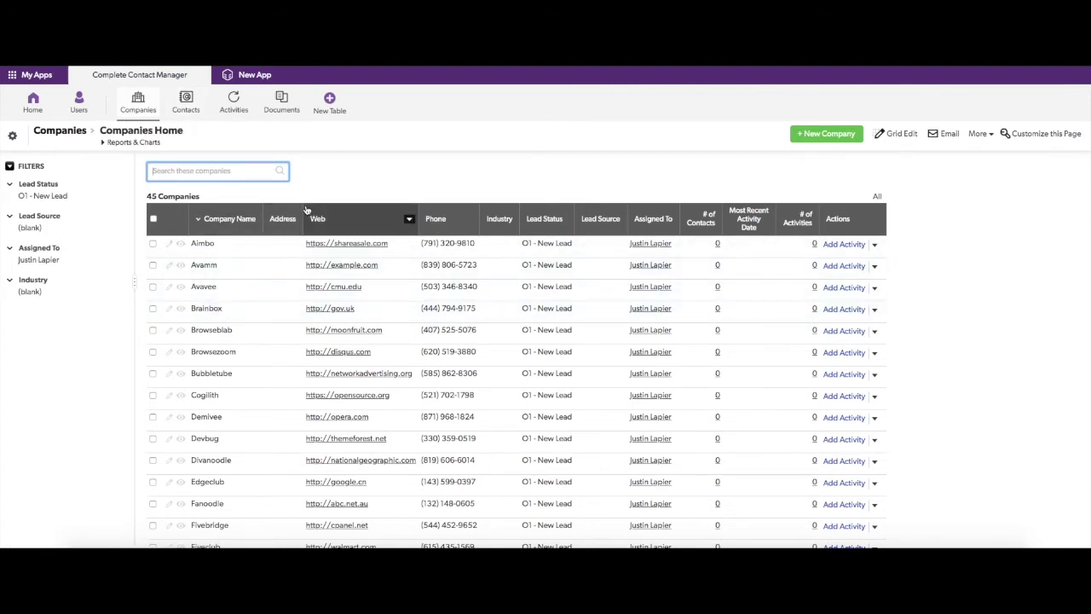
click(337, 166)
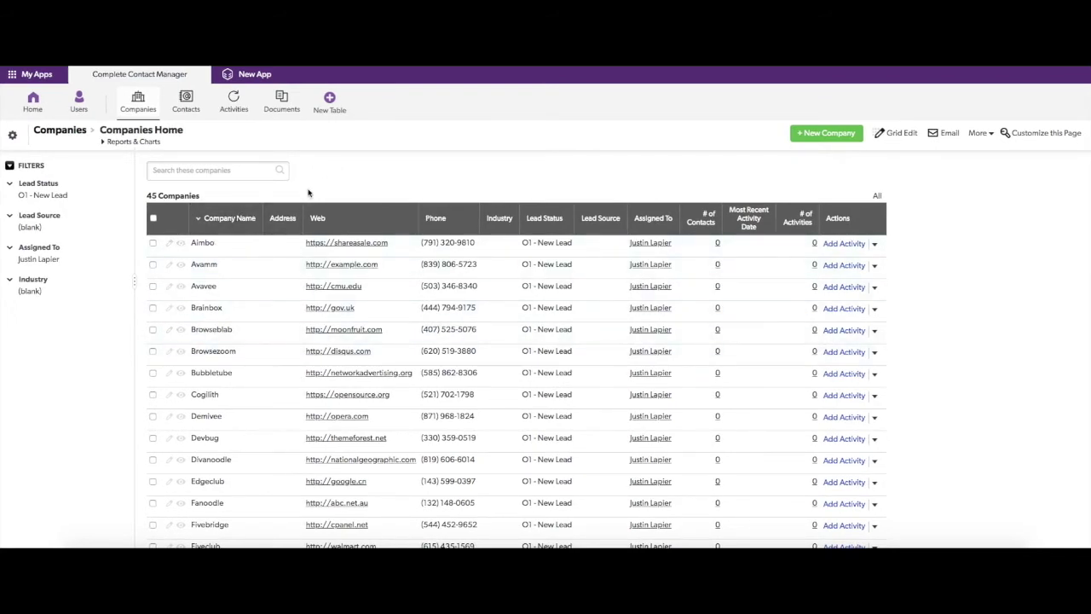
Create a new report of type Table for the Companies table.
click(136, 142)
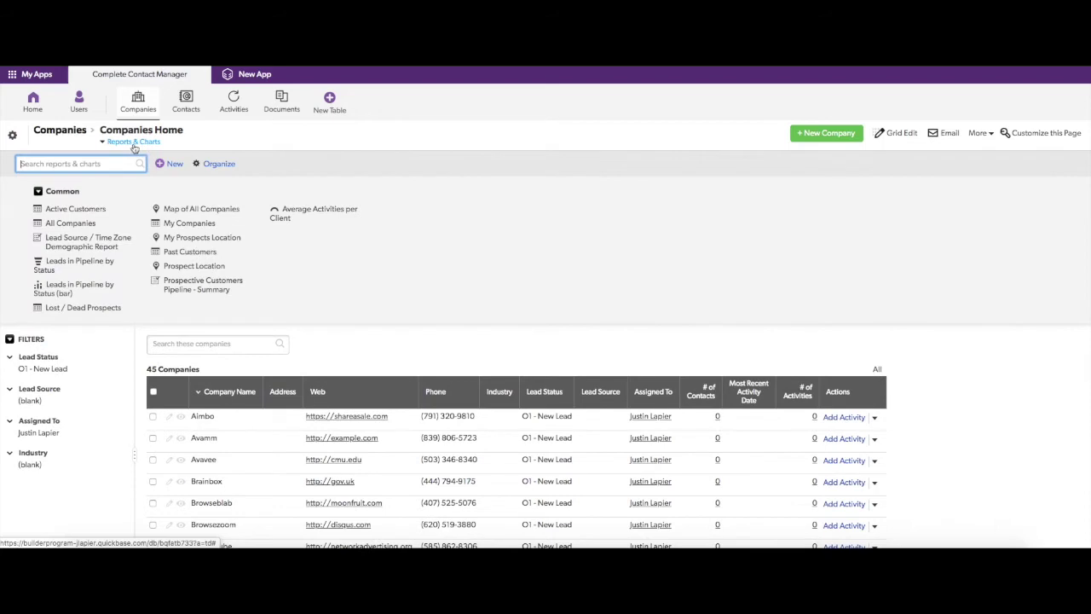
click(176, 164)
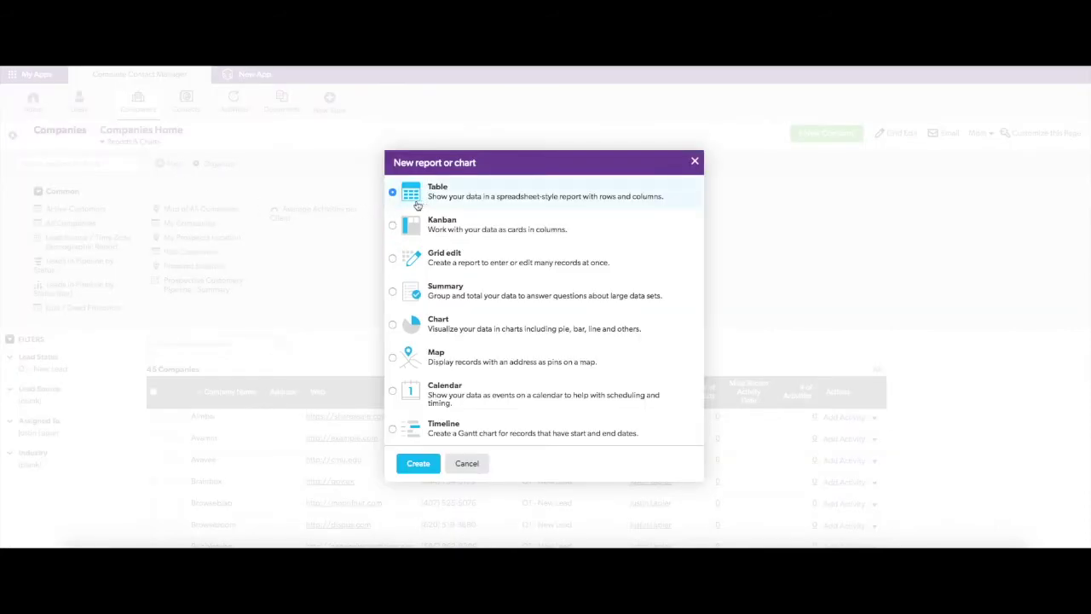
click(418, 464)
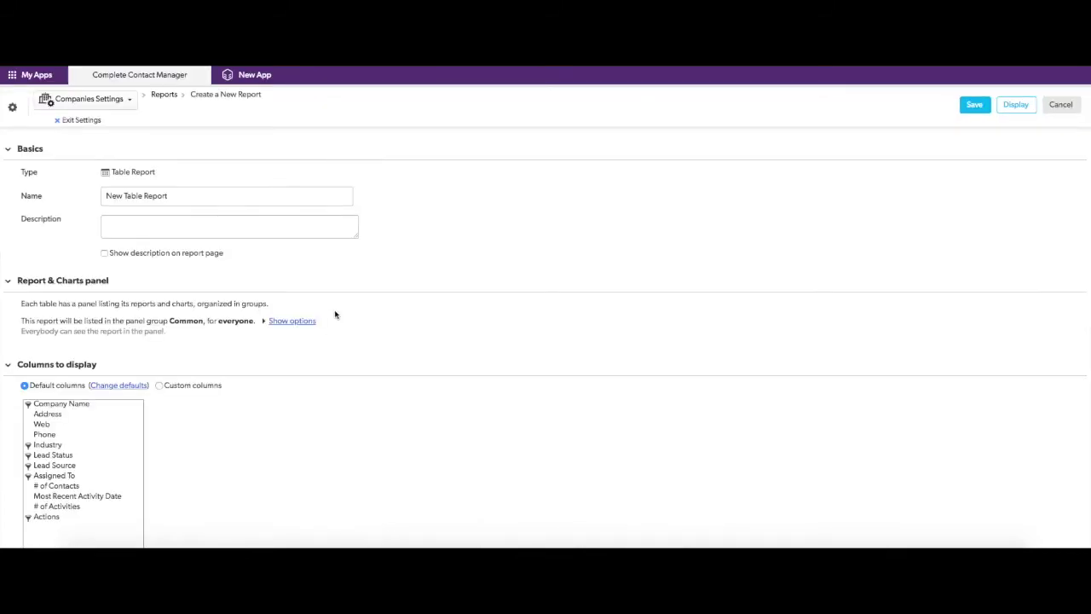
Set the report to custom columns and add the Company Name column.
scroll(335, 313, down, 2)
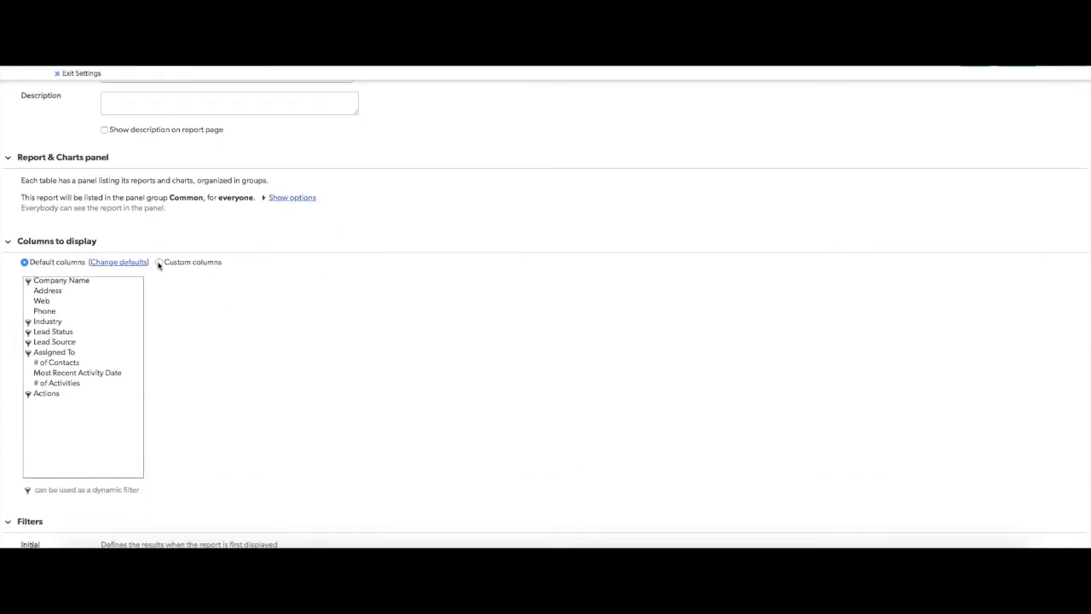
click(159, 263)
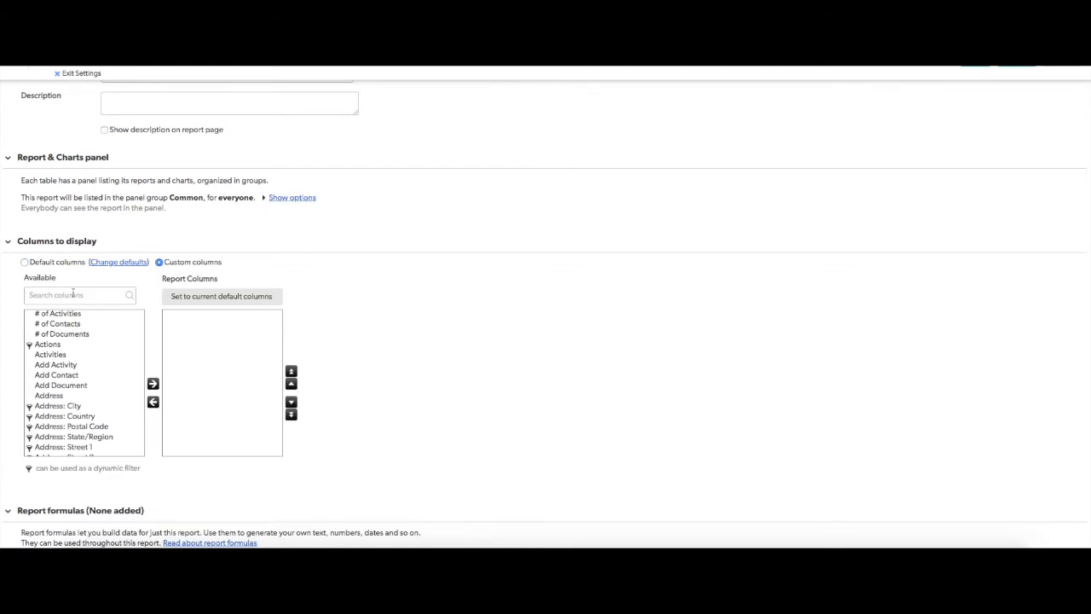
click(74, 294)
text(Company)
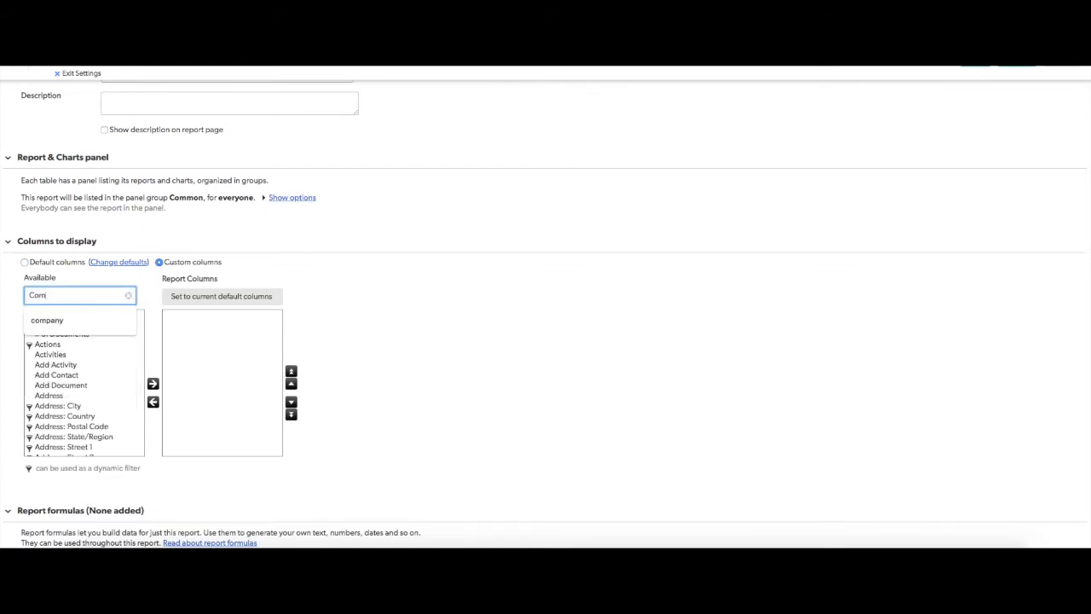
click(231, 316)
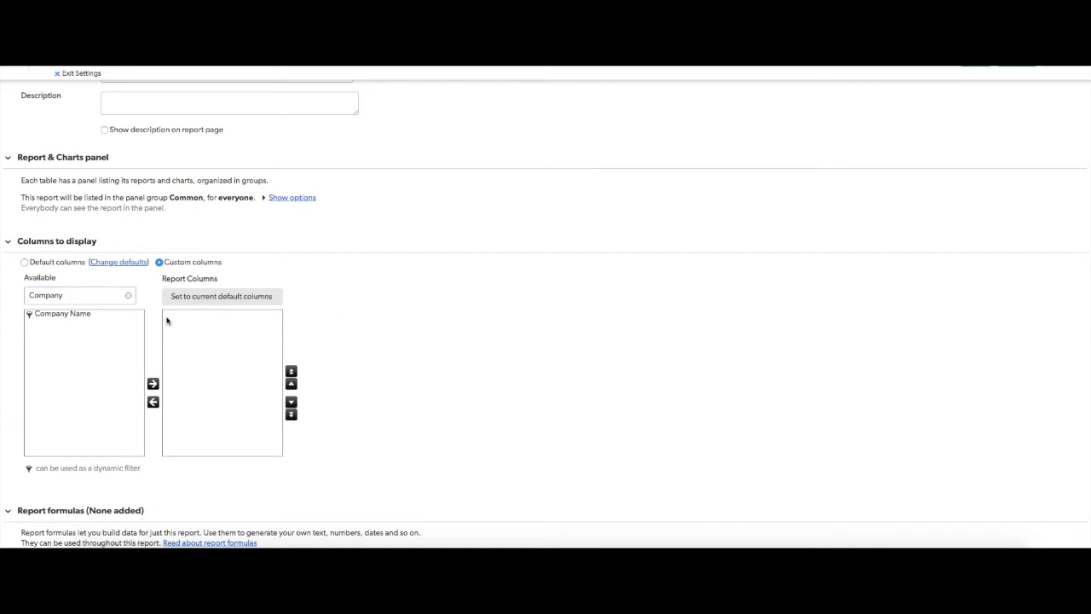
click(73, 315)
click(153, 385)
Find the Record ID# field and add it to the report columns below Company Name.
double_click(80, 295)
text(Rec)
click(474, 297)
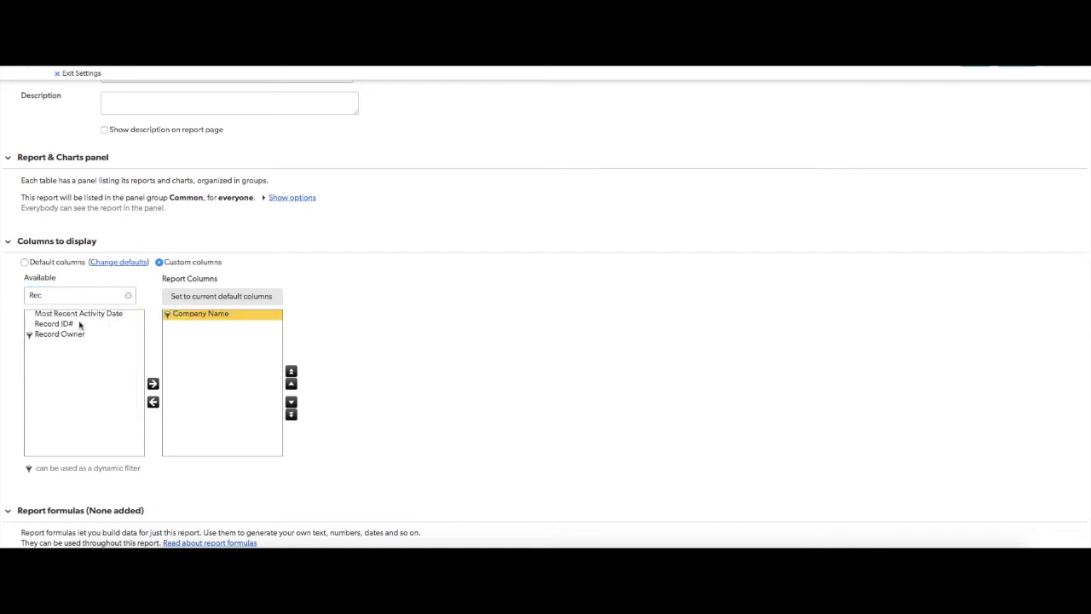
drag(66, 324, 255, 333)
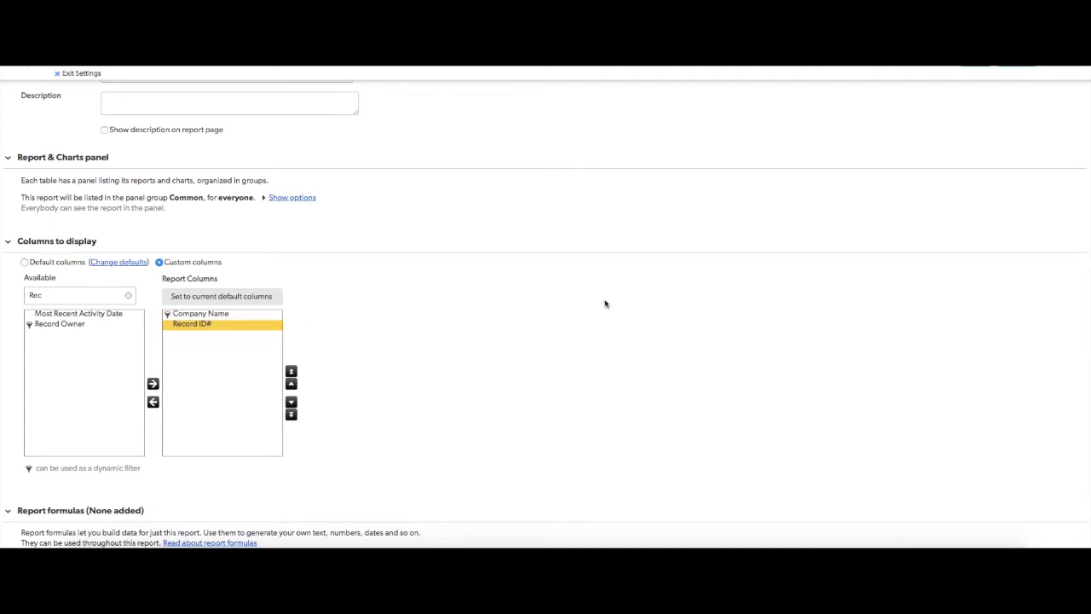
Display the new Companies report and look through the listed company names and record IDs.
scroll(604, 305, up, 3)
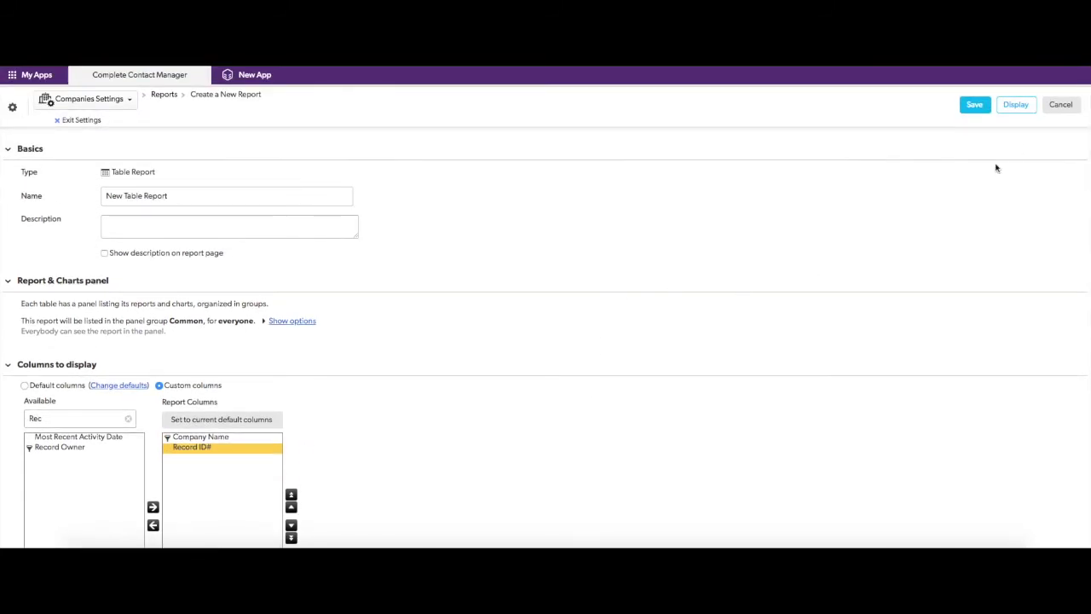
click(1016, 110)
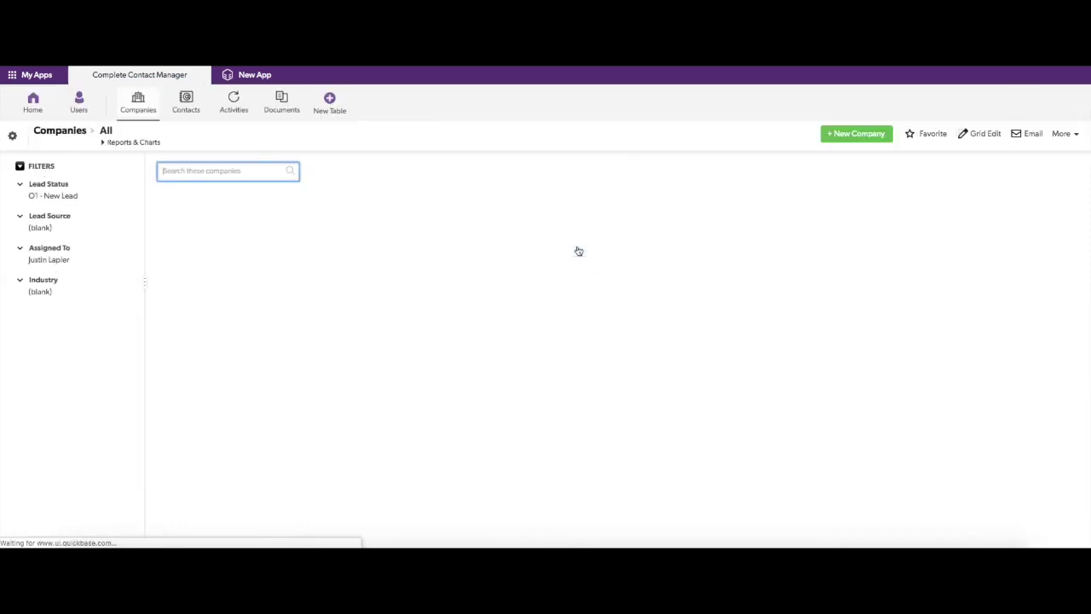
scroll(764, 267, down, 2)
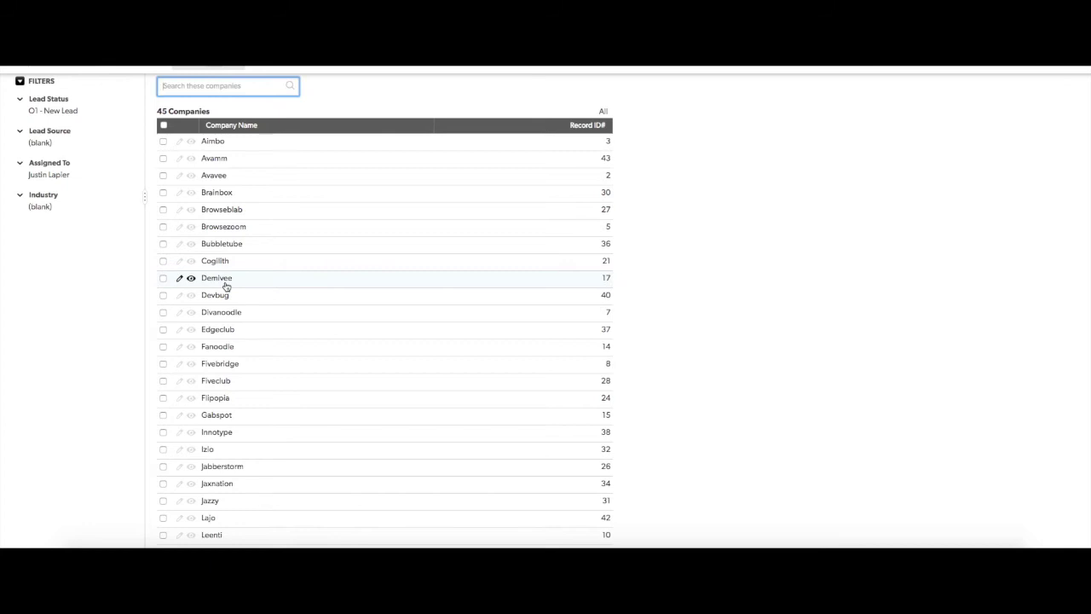
scroll(474, 236, up, 3)
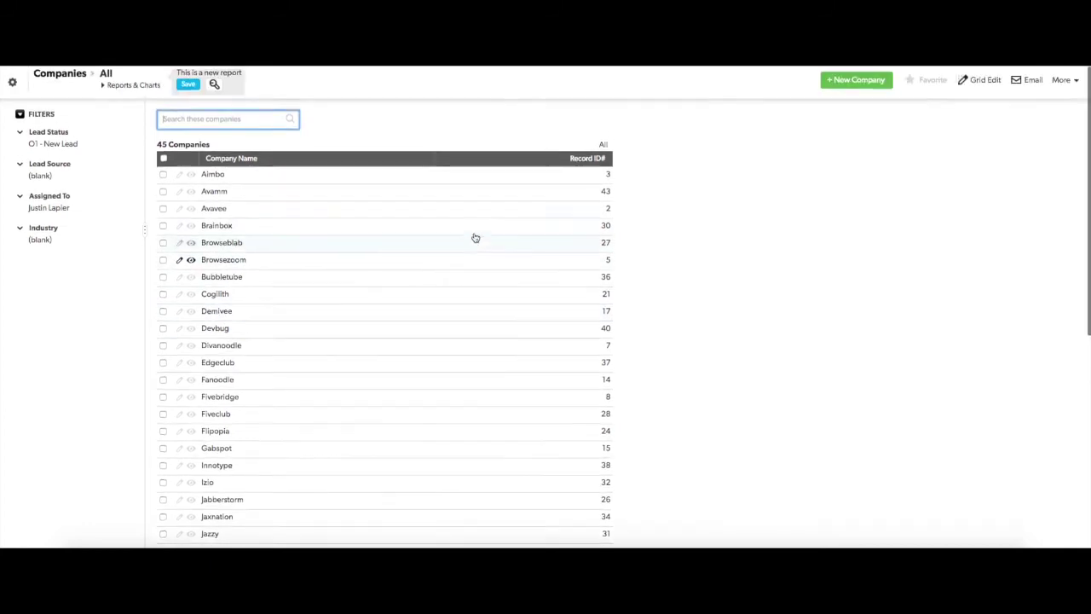
Save the displayed Companies report as a spreadsheet.
click(899, 230)
click(1065, 117)
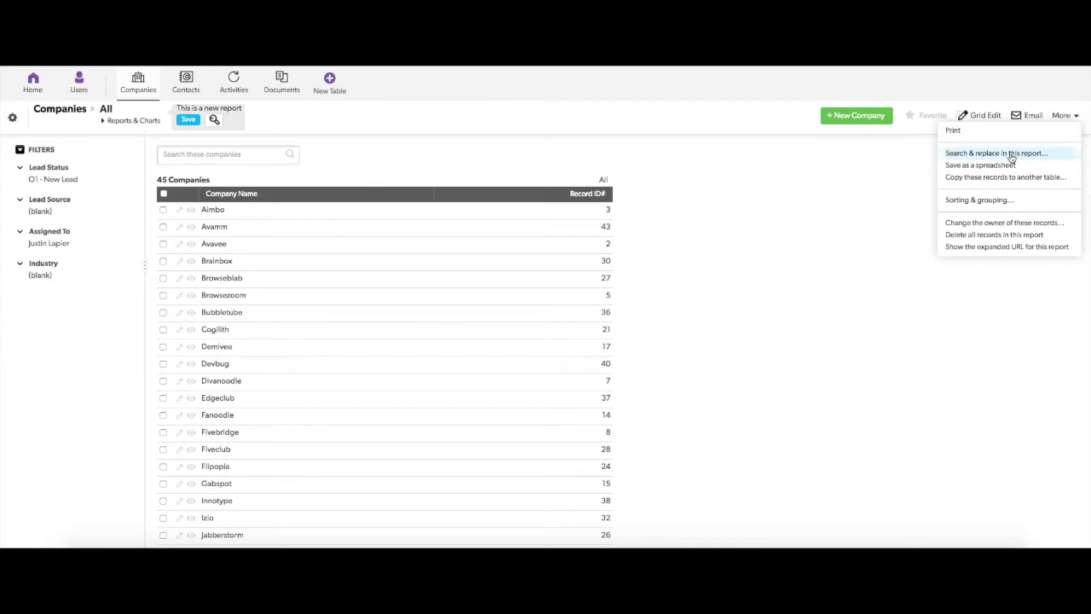
click(986, 165)
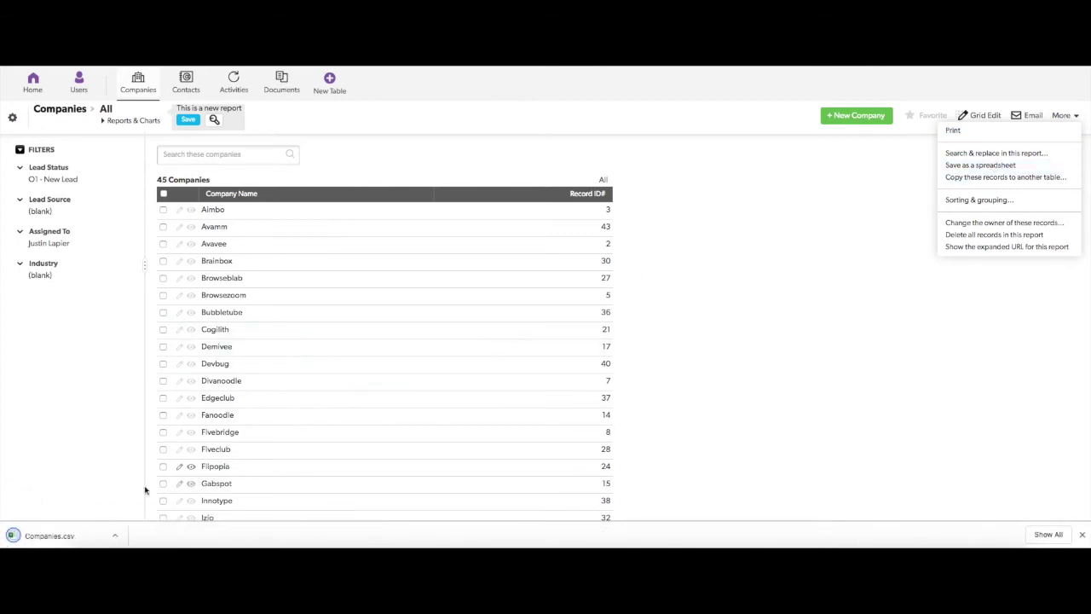
Open the downloaded Companies.csv in Excel and select all its company names and record IDs, A1:B46.
click(59, 533)
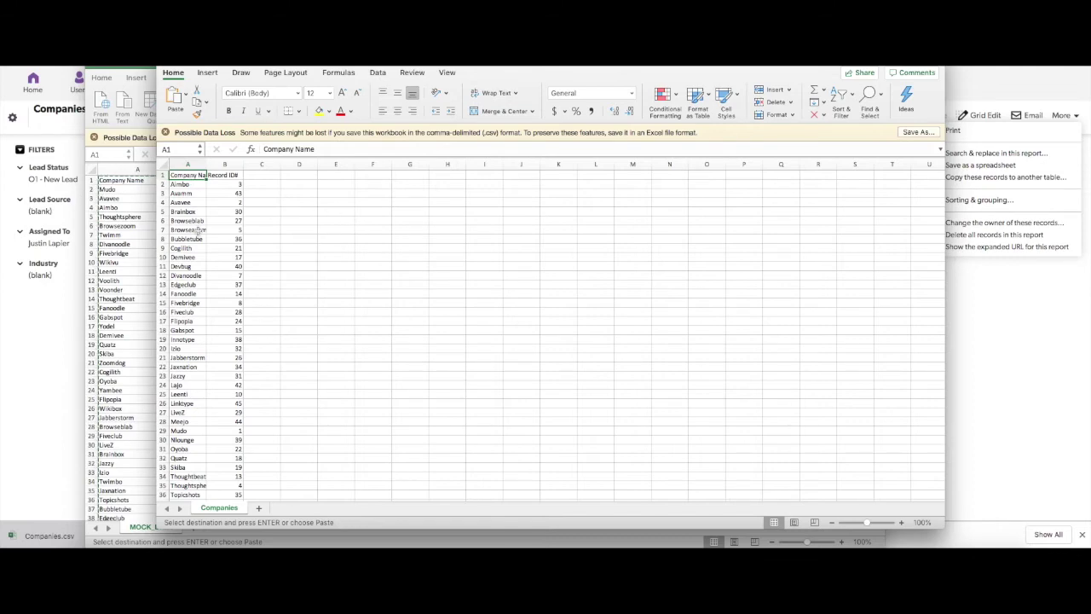
scroll(204, 256, down, 7)
shift+click(236, 382)
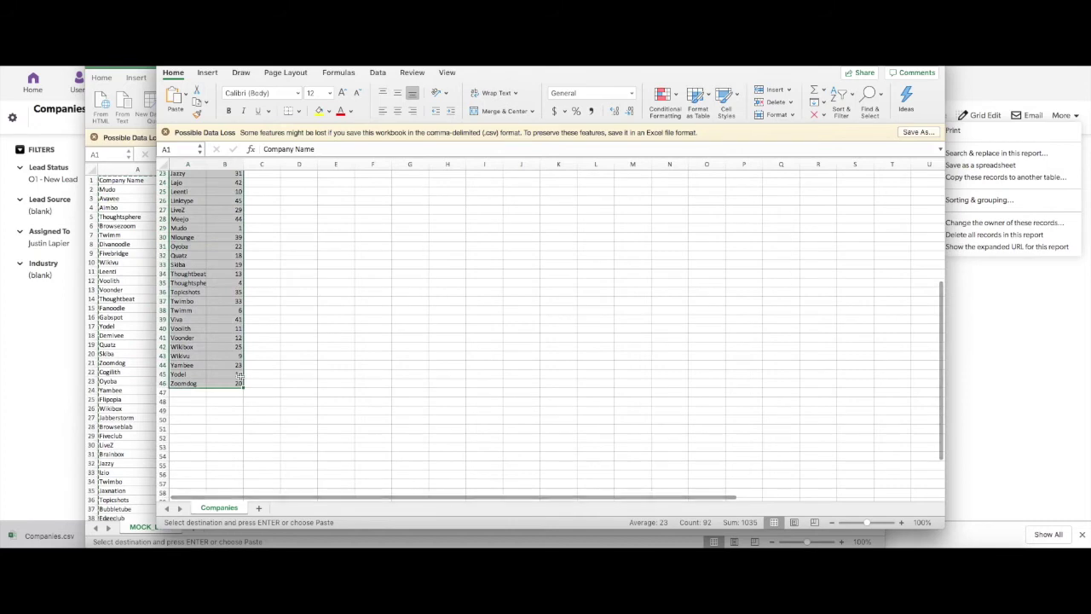
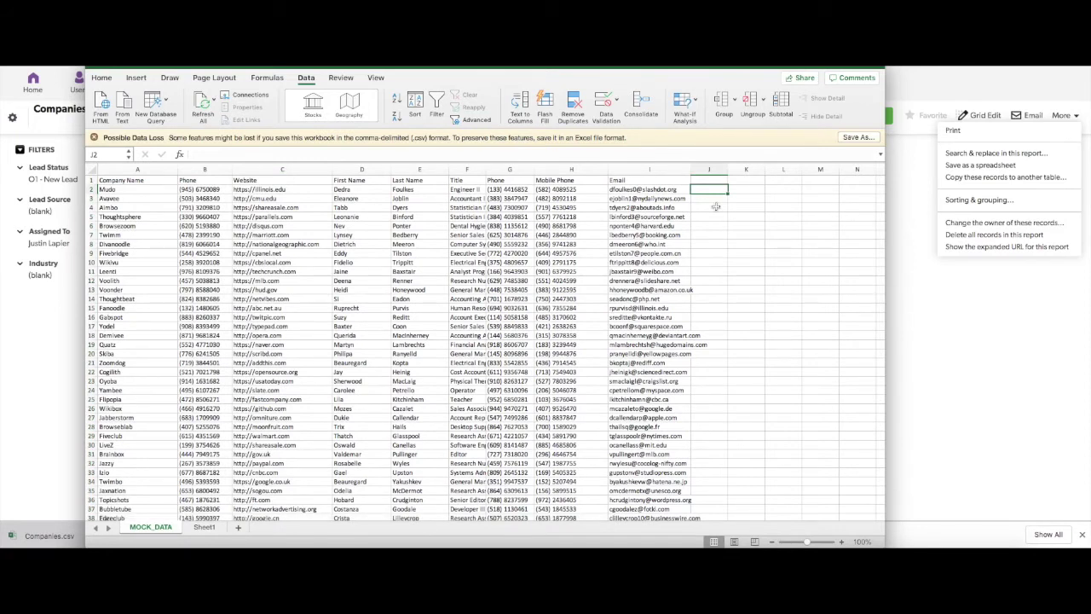
In cell J2 of MOCK_DATA, enter =VLOOKUP(A:A,Sheet1!A:B,2,false) and accept the suggested correction to @A:A.
text(=Vloo)
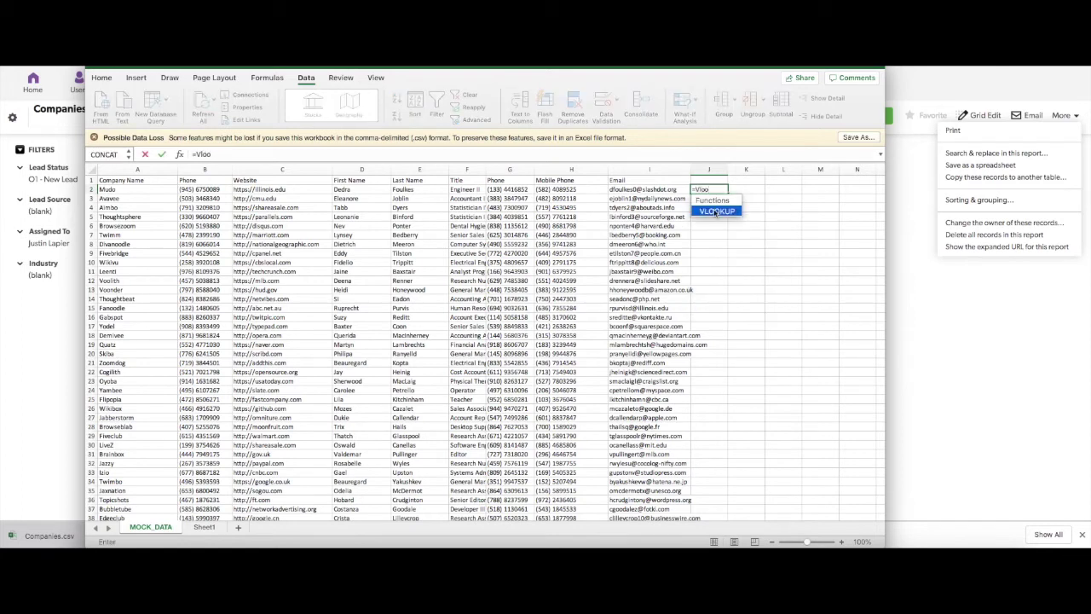
double_click(715, 211)
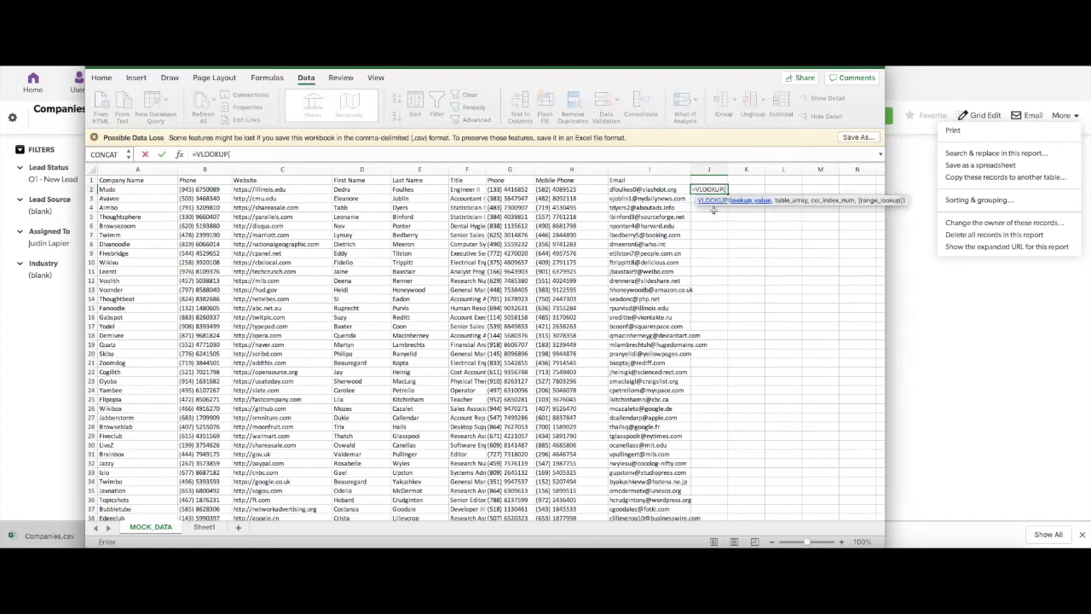
click(134, 168)
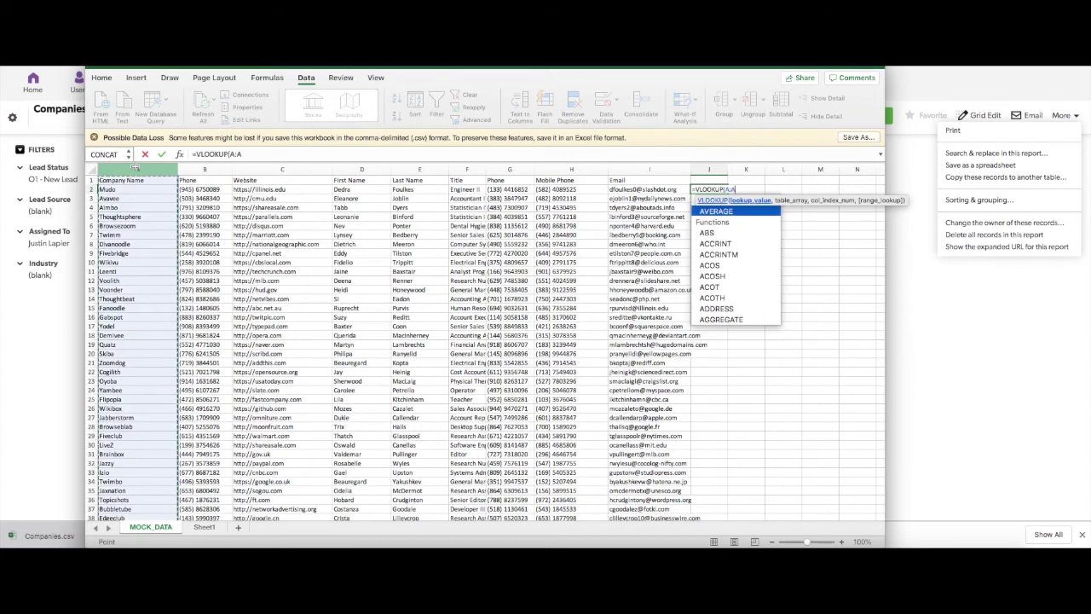
text(,)
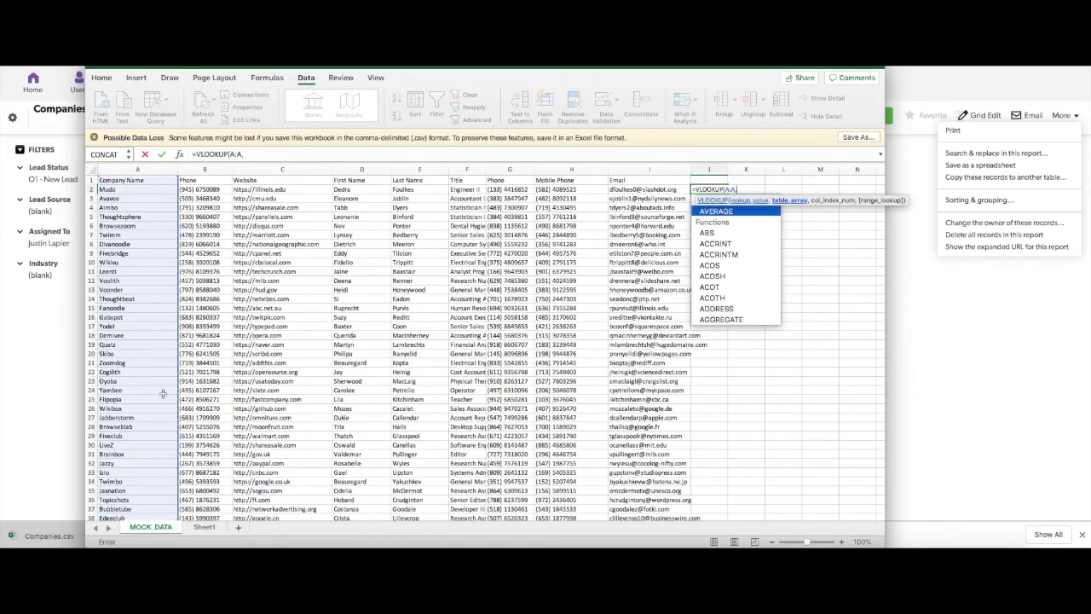
click(205, 527)
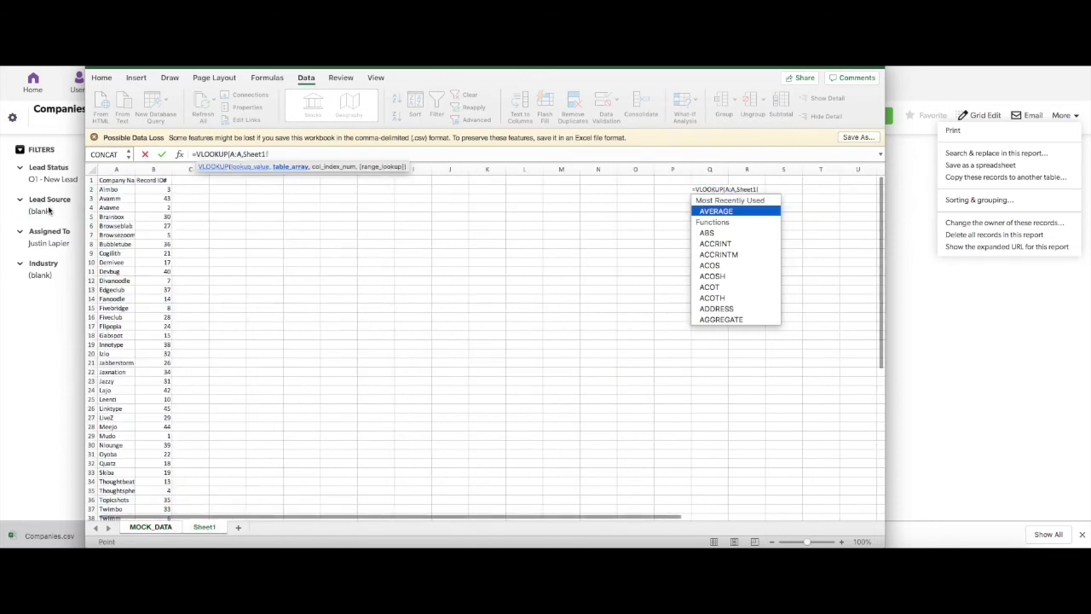
drag(124, 168, 151, 170)
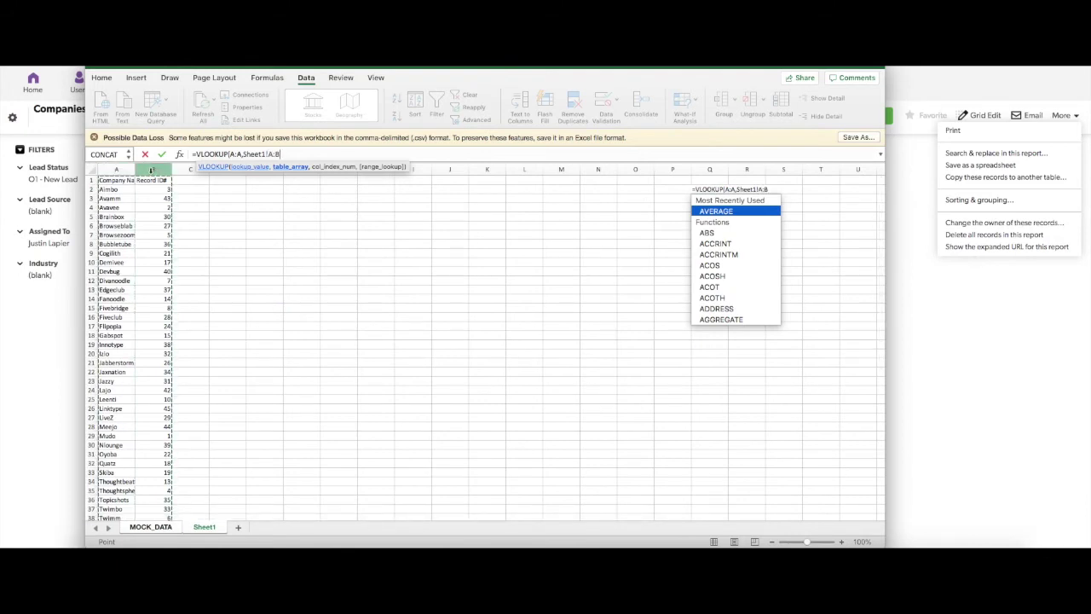
text(,)
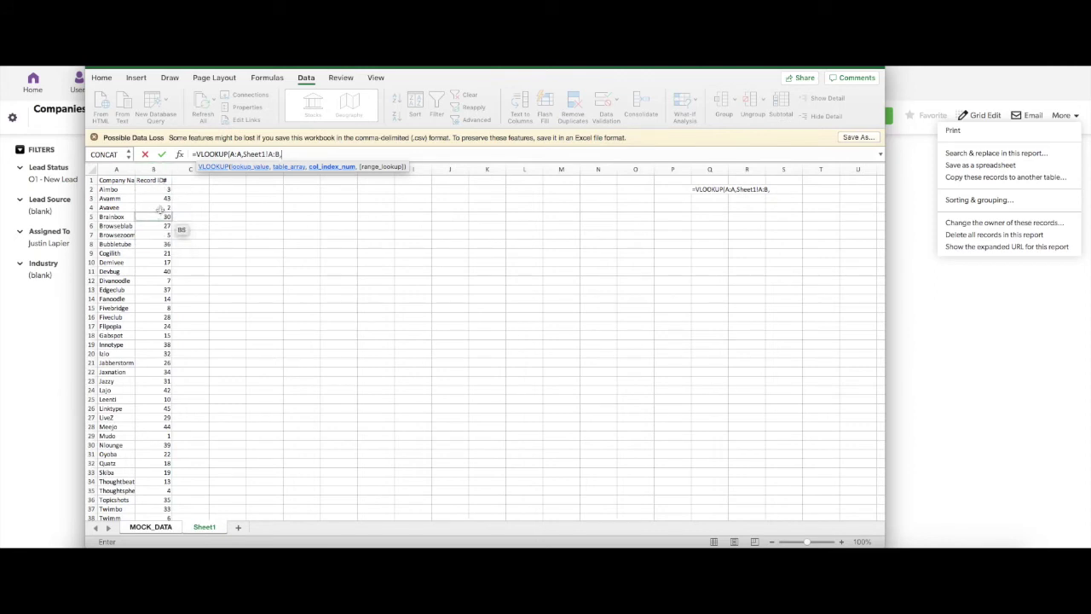
click(156, 174)
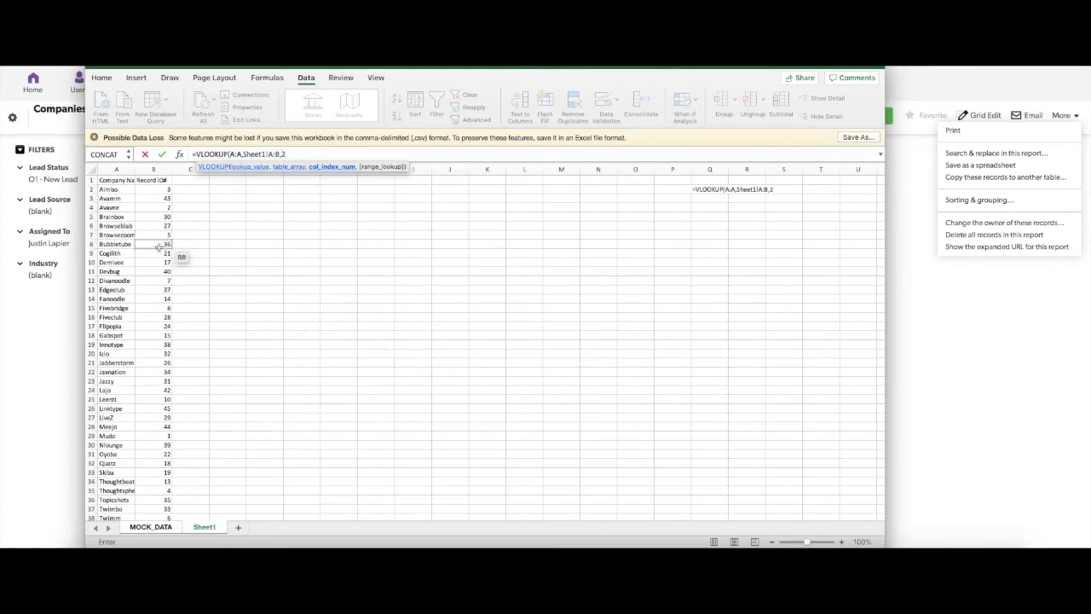
text(,)
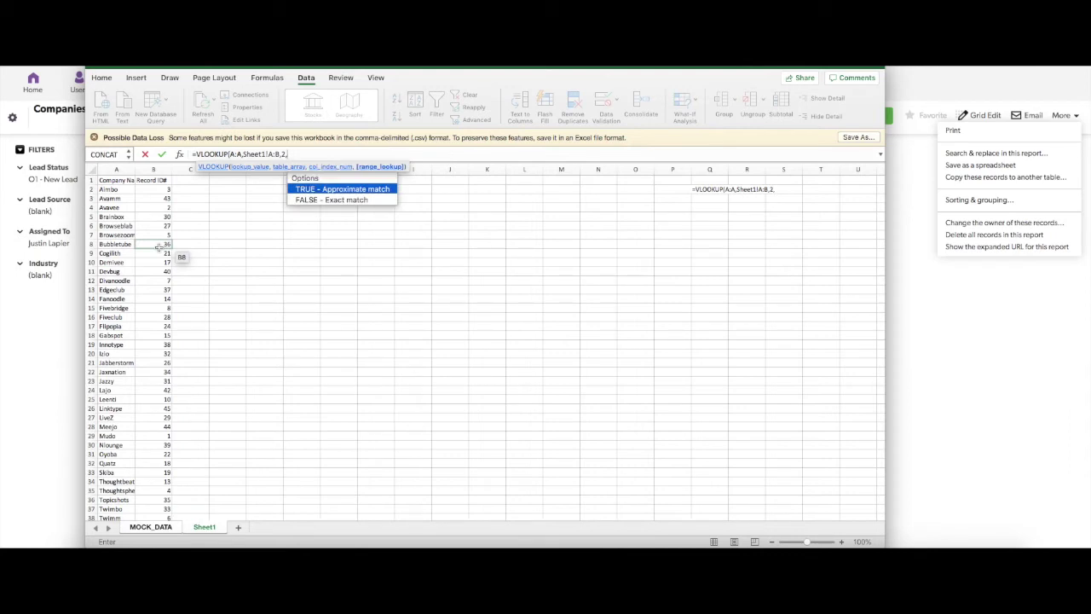
text(false))
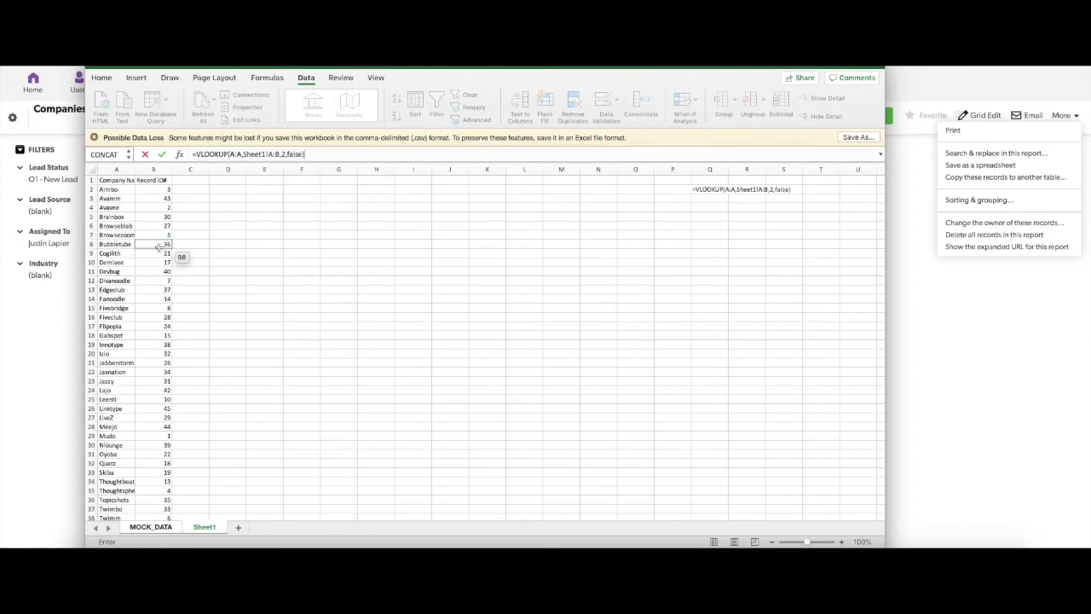
key(Return)
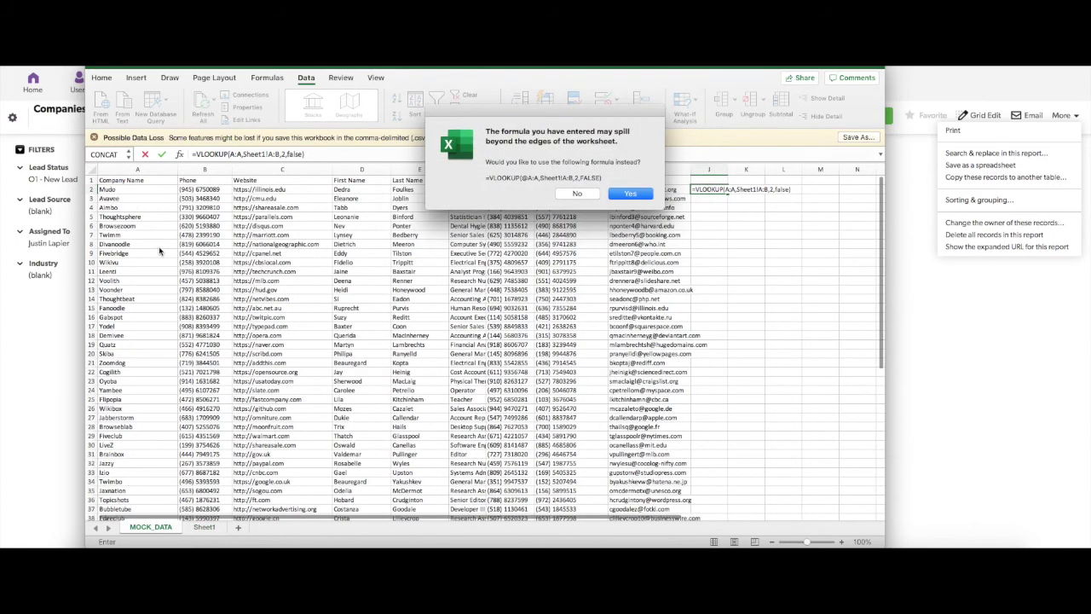
click(630, 194)
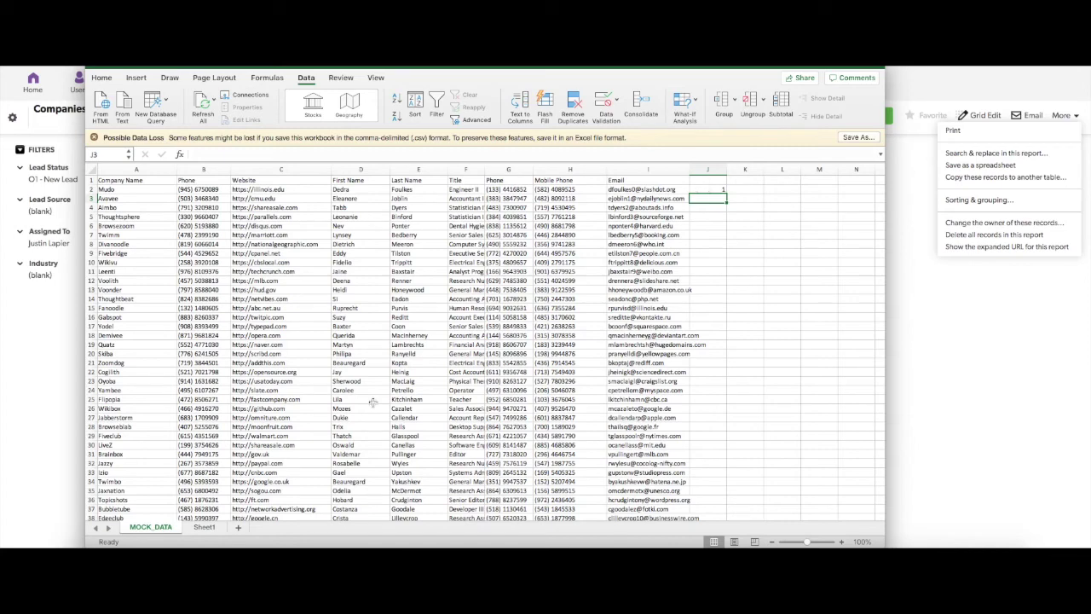
Review the lookup list on Sheet1 and fill the J2 VLOOKUP formula in MOCK_DATA down to row 47.
click(205, 527)
scroll(145, 238, down, 5)
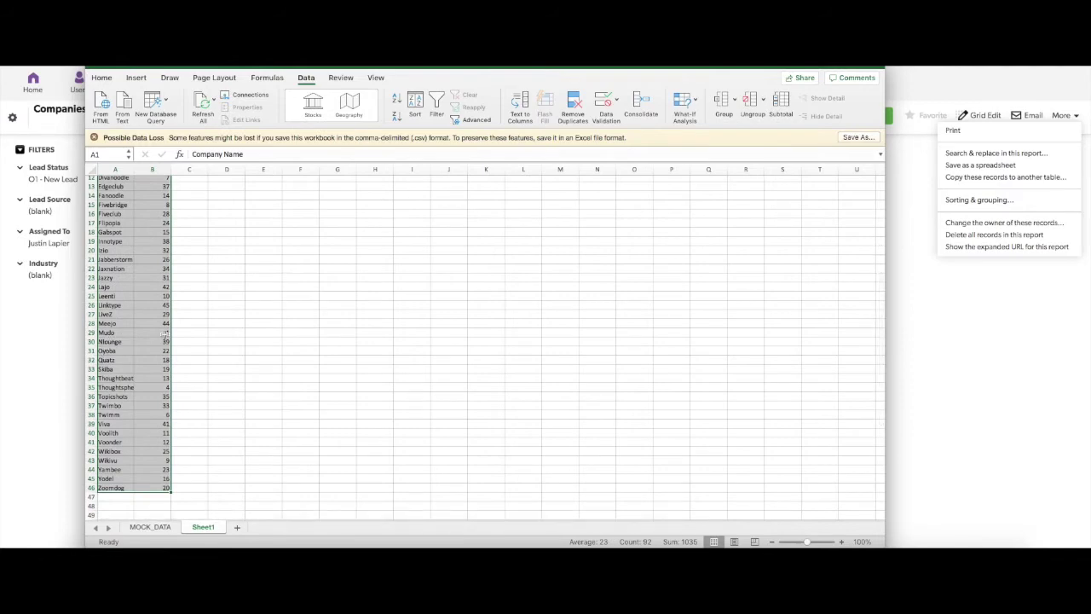
click(150, 527)
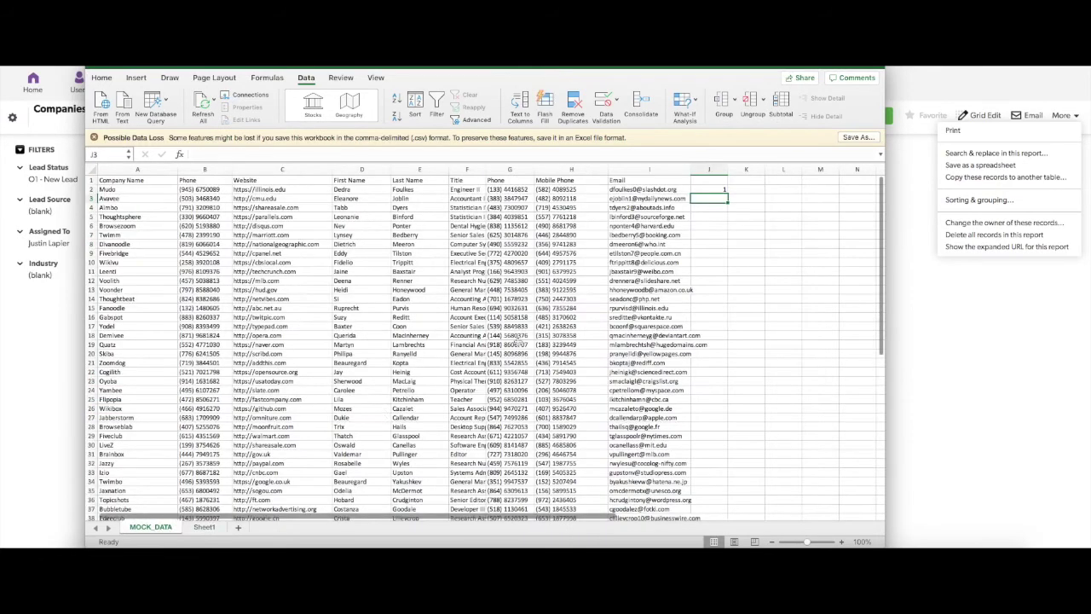
click(707, 189)
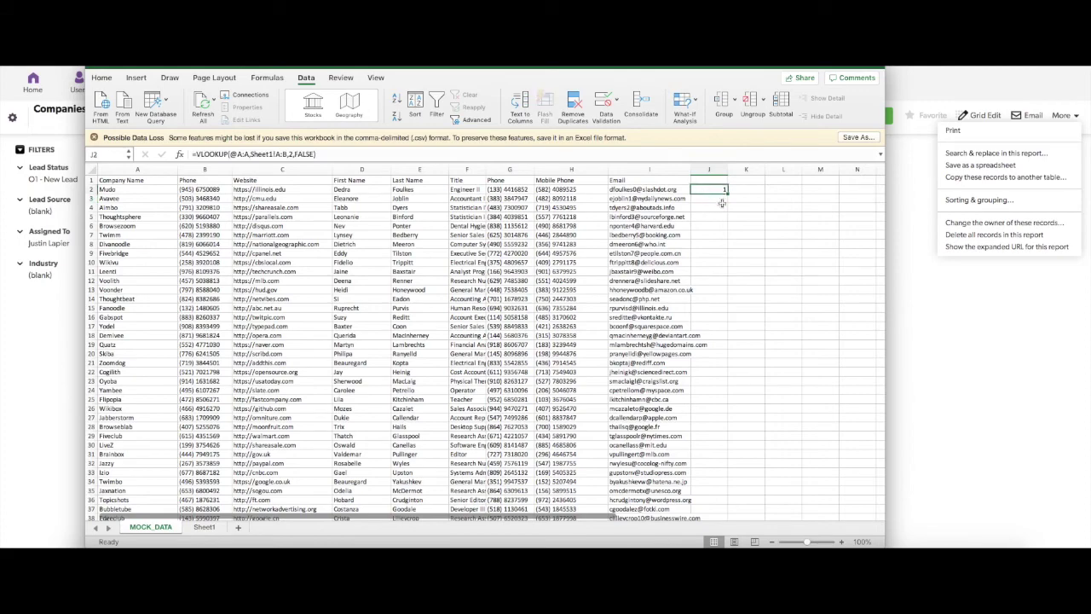
drag(728, 192, 729, 501)
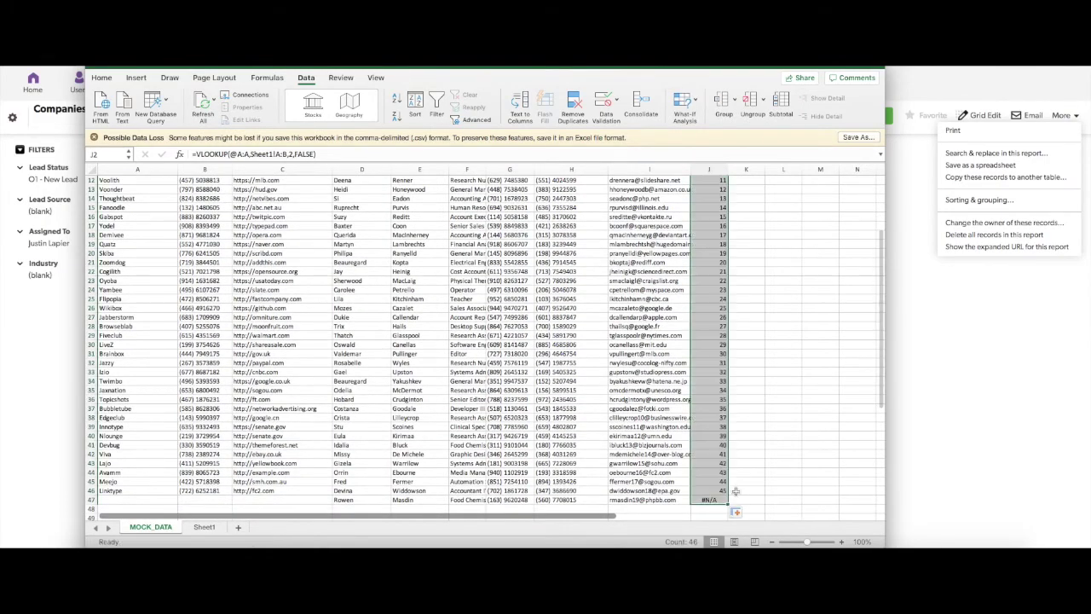
scroll(733, 417, up, 4)
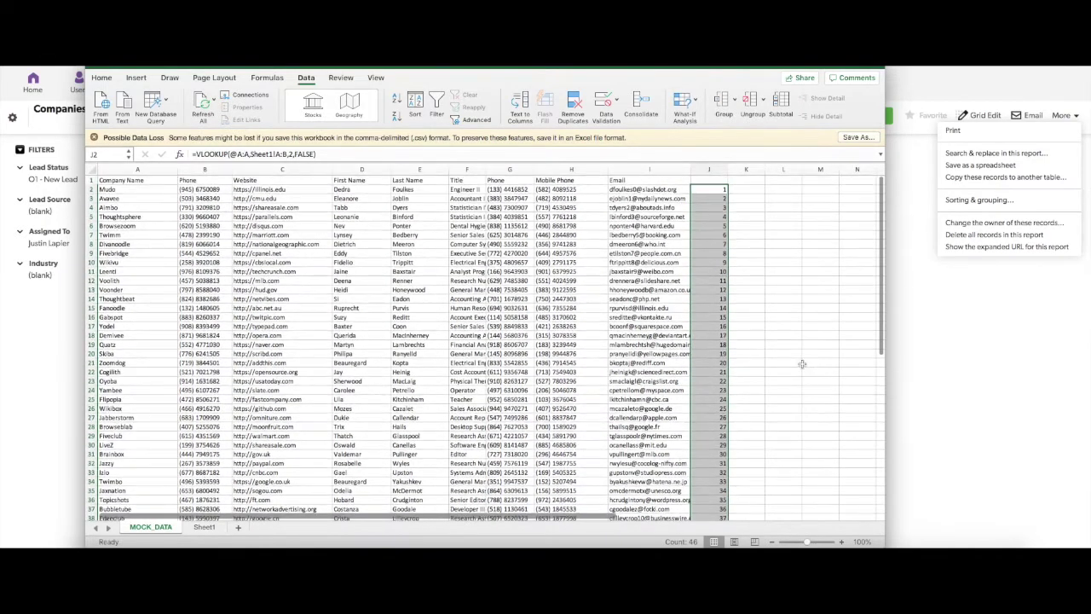
Enter Linktype as the missing company name in cell A47.
scroll(723, 311, down, 4)
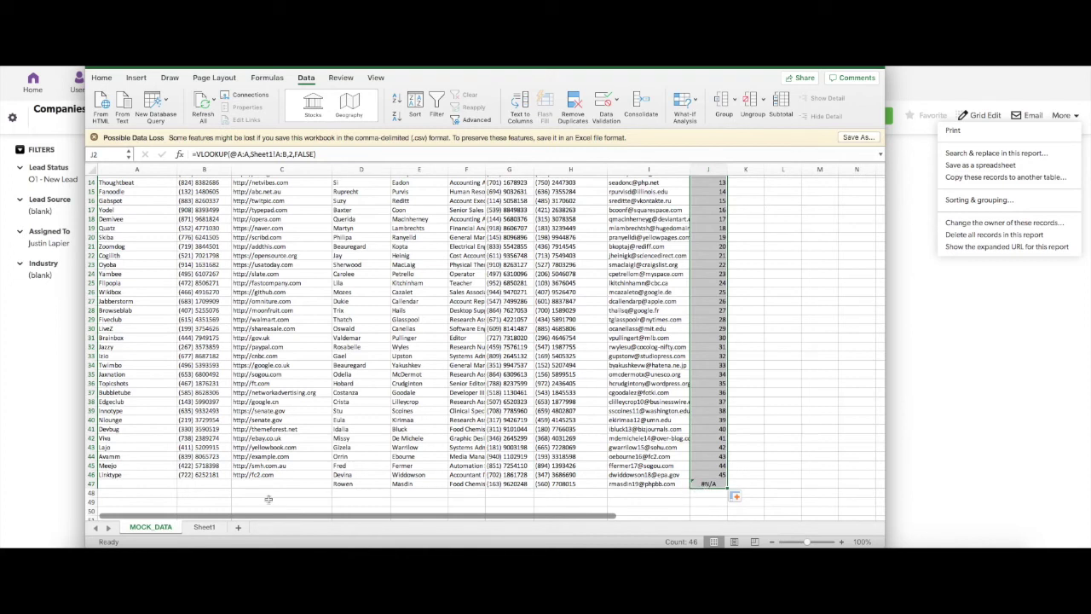
click(131, 484)
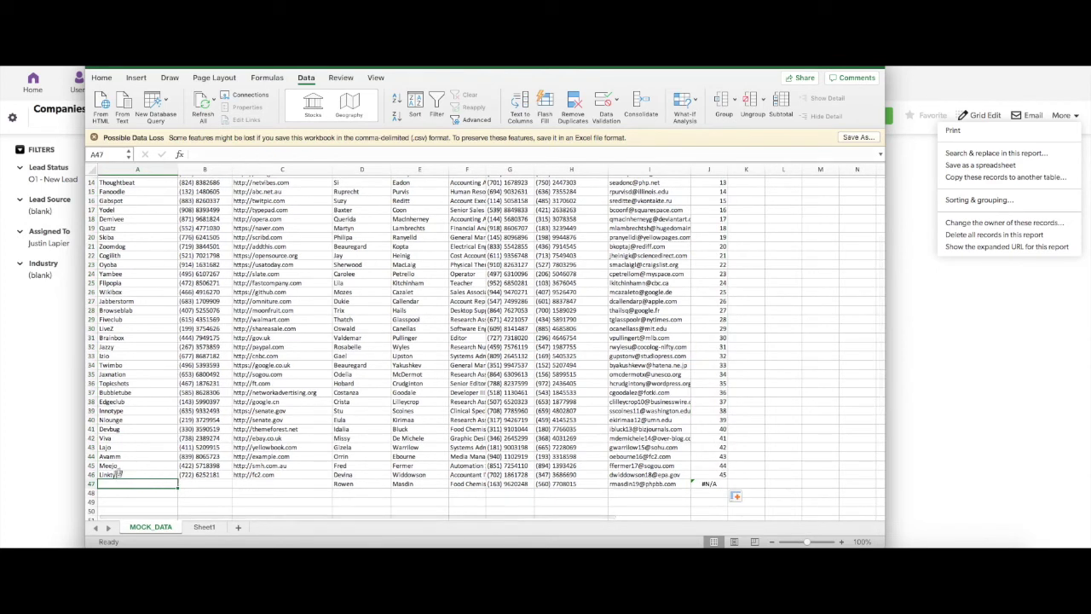
text(Linktype)
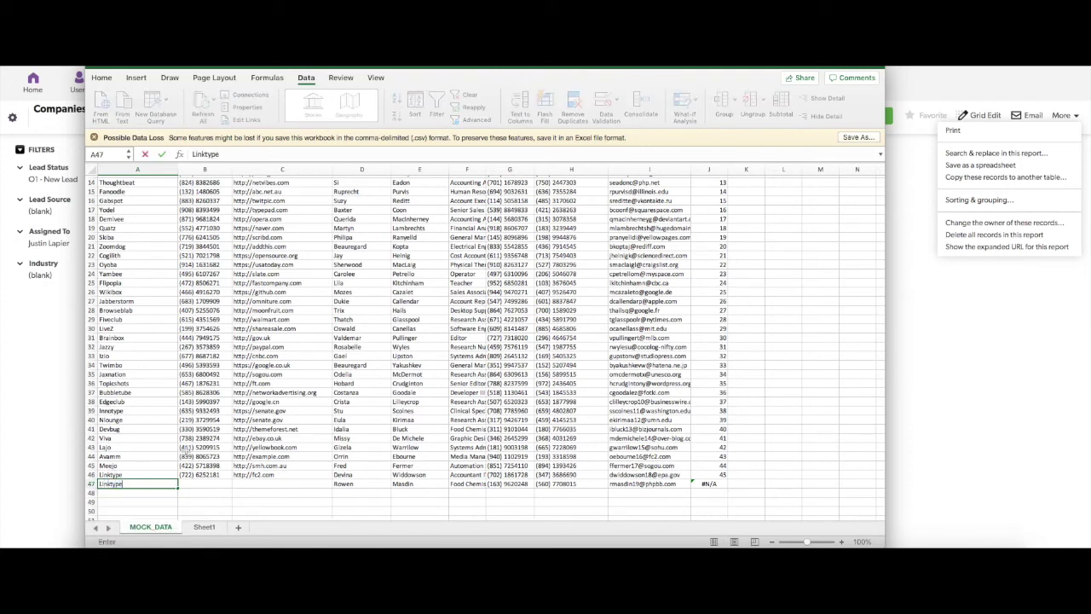
click(256, 487)
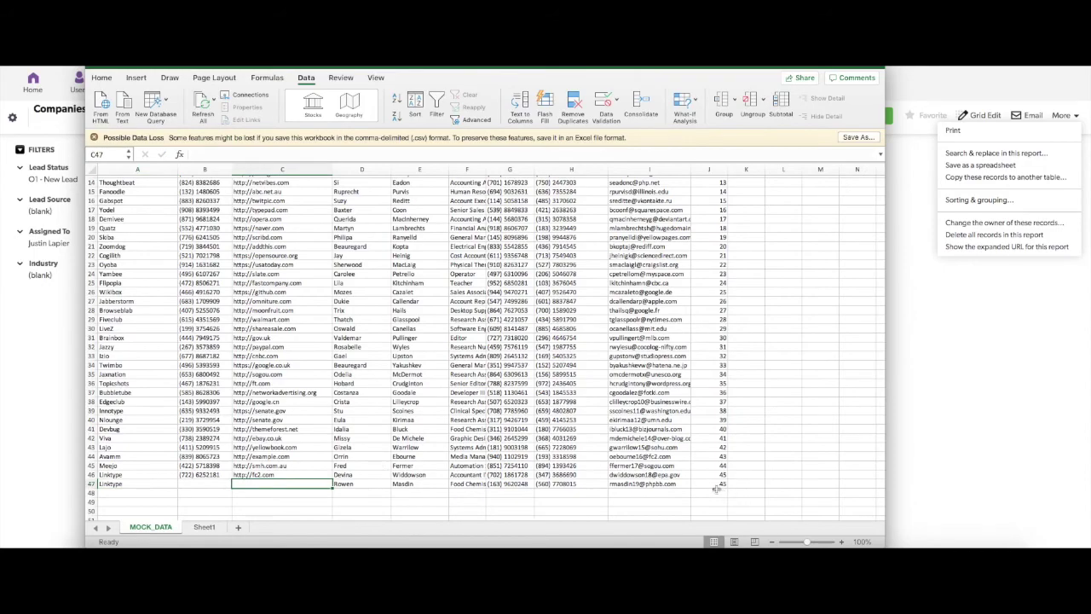
Copy columns D through J of MOCK_DATA, from First Name to the looked-up record IDs, and switch back to Quickbase.
scroll(716, 488, up, 5)
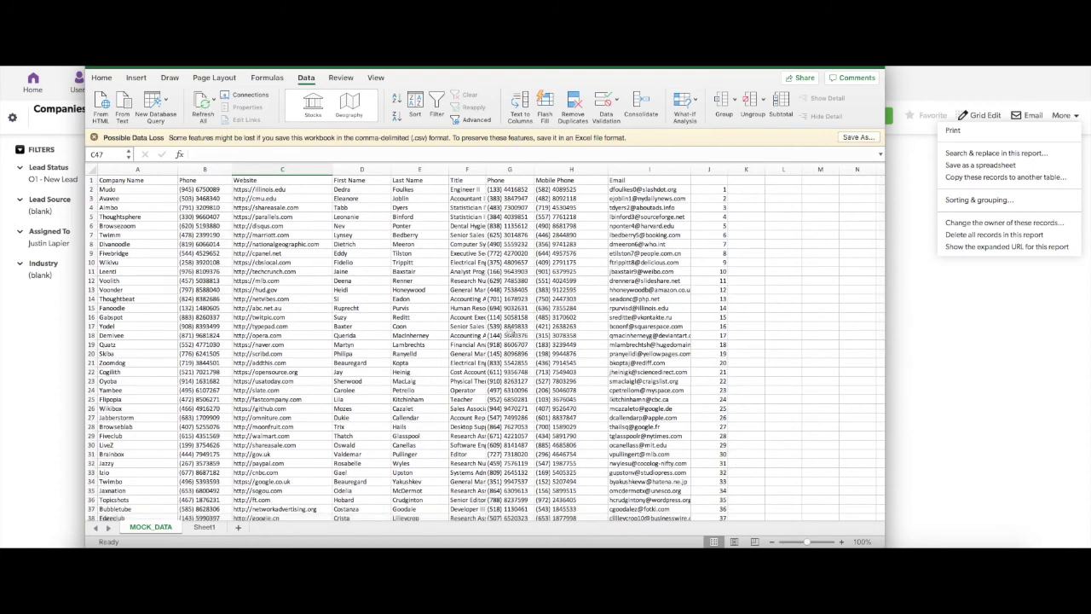
click(360, 170)
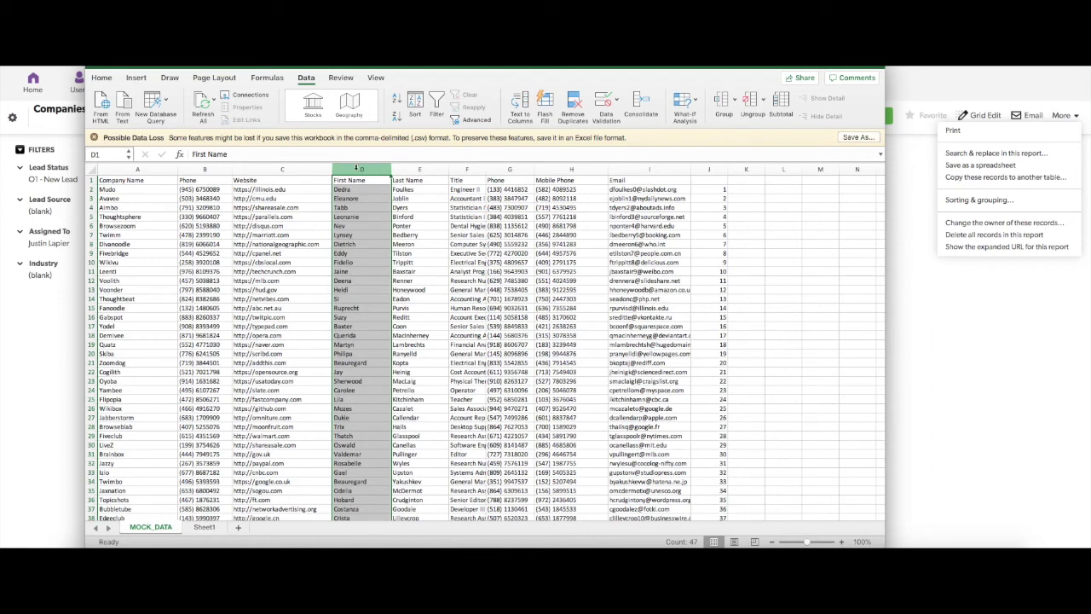
shift+click(720, 167)
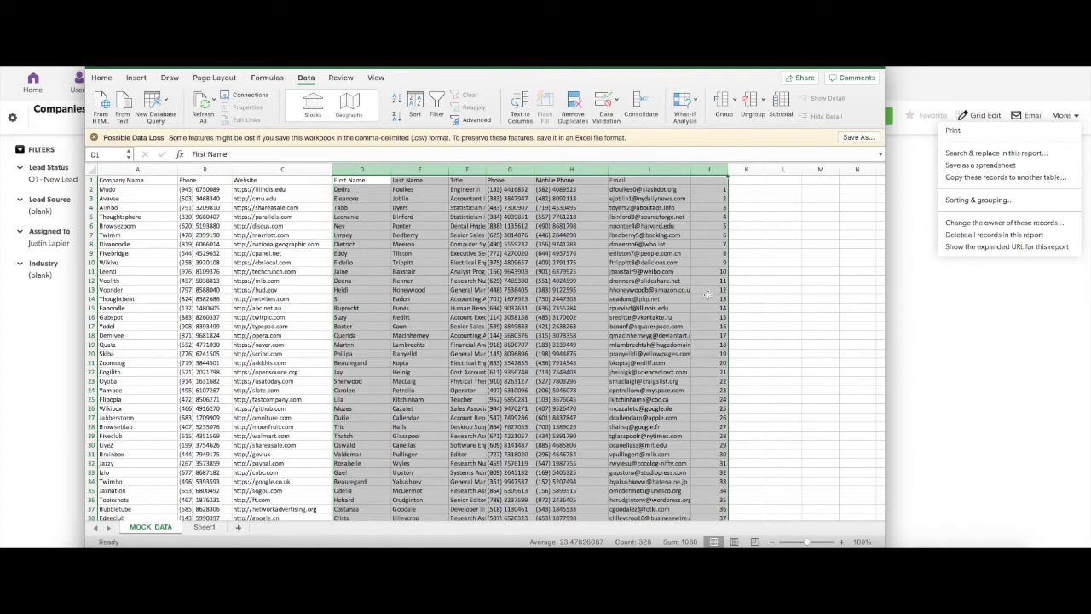
key(super+c)
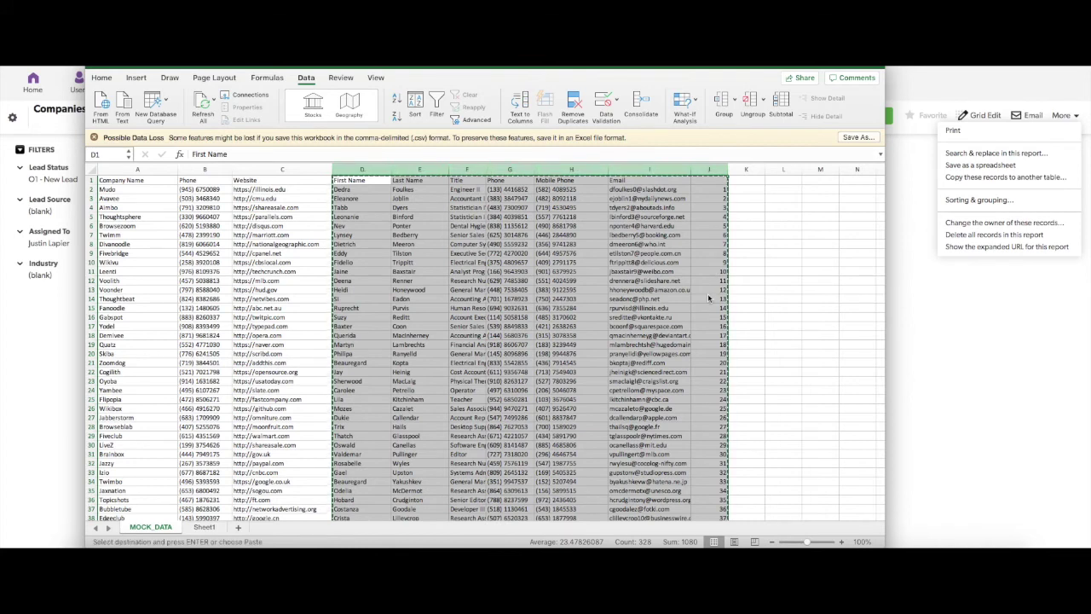
click(980, 323)
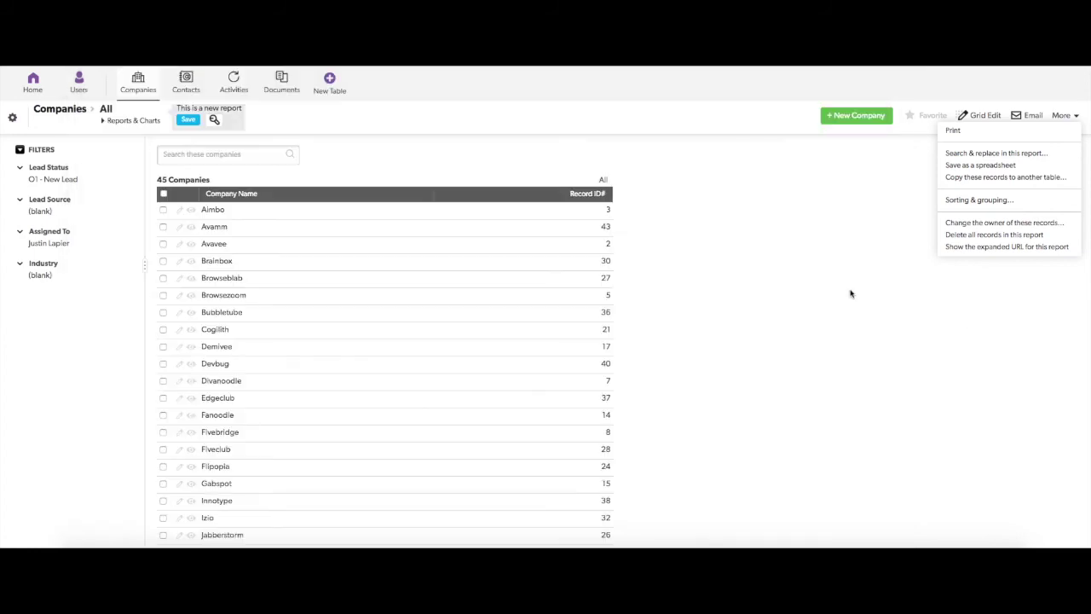
Start a clipboard import into the Contacts table with the copied contact data and continue to the field-mapping preview.
scroll(707, 213, up, 1)
click(544, 175)
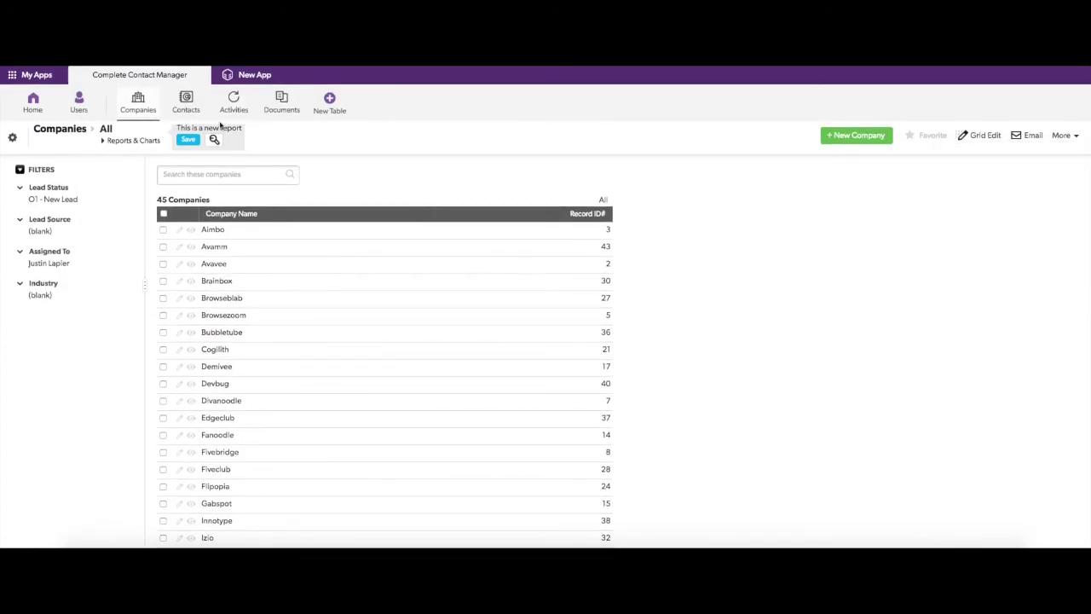
click(191, 110)
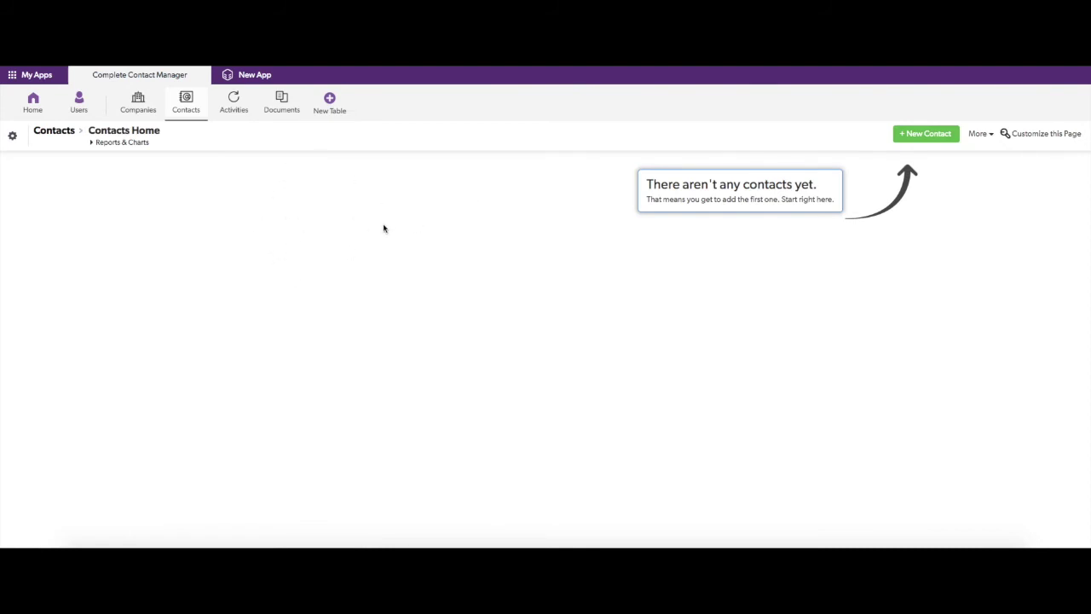
click(982, 135)
click(993, 147)
click(136, 182)
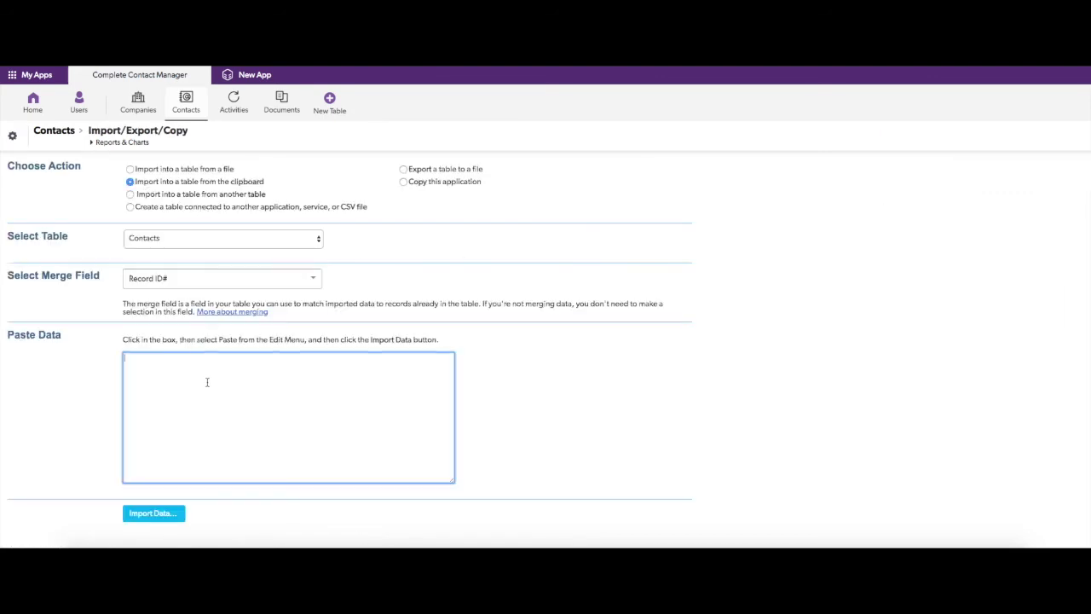
key(ctrl+v)
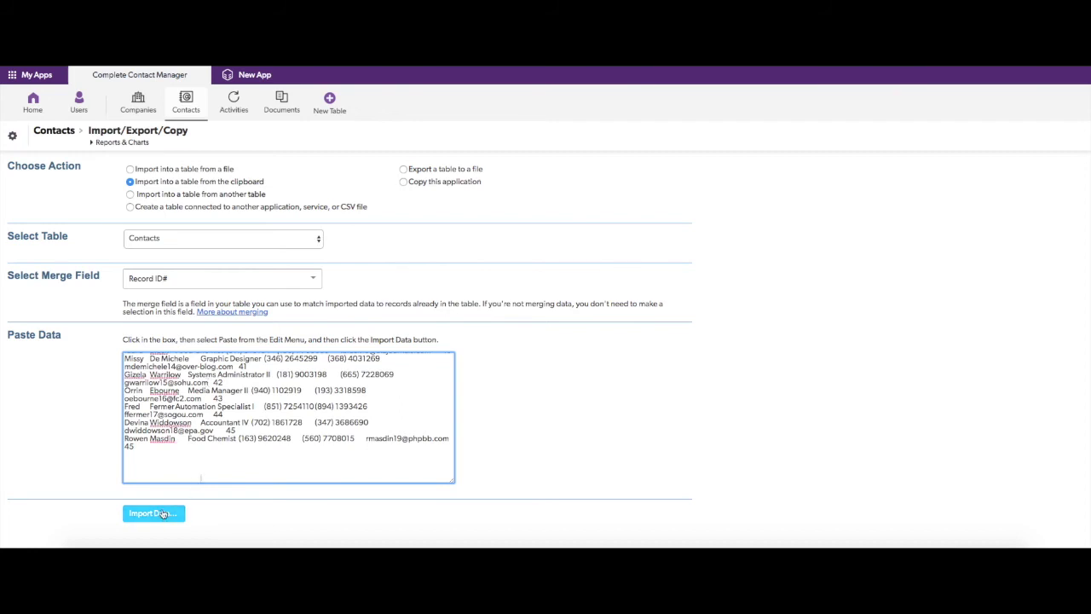
click(159, 513)
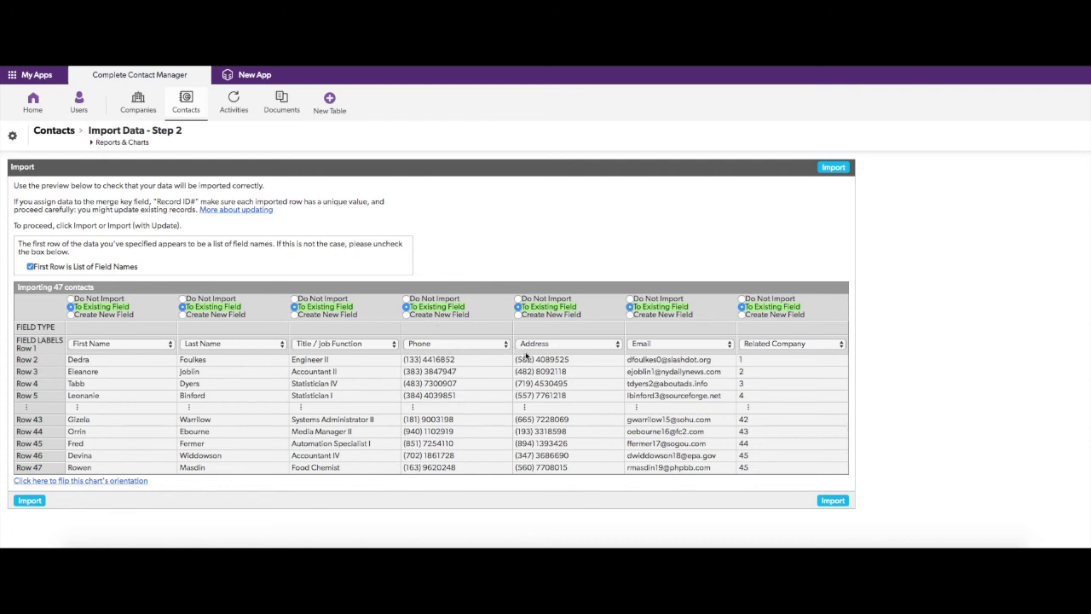
Map the second phone-number column to Mobile, keep the record ID column mapped to Related Company, and import the contacts.
click(585, 345)
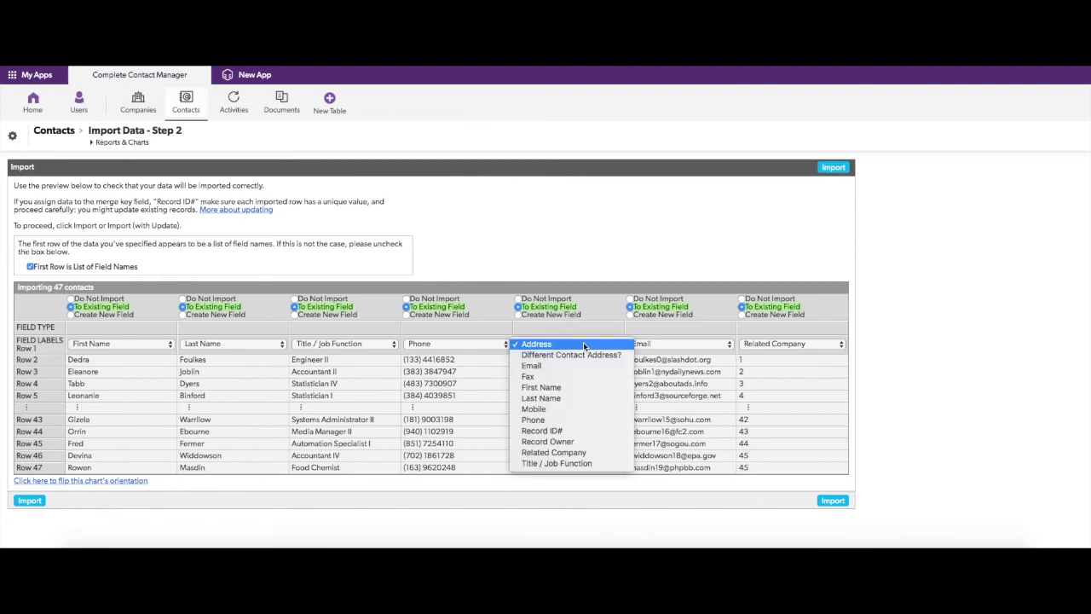
click(549, 410)
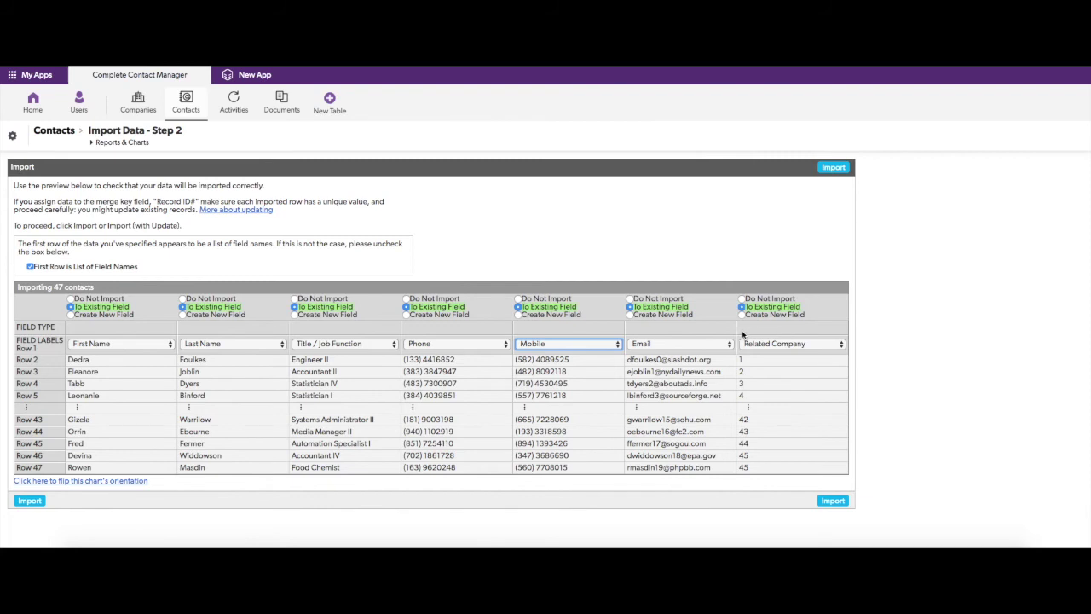
click(837, 345)
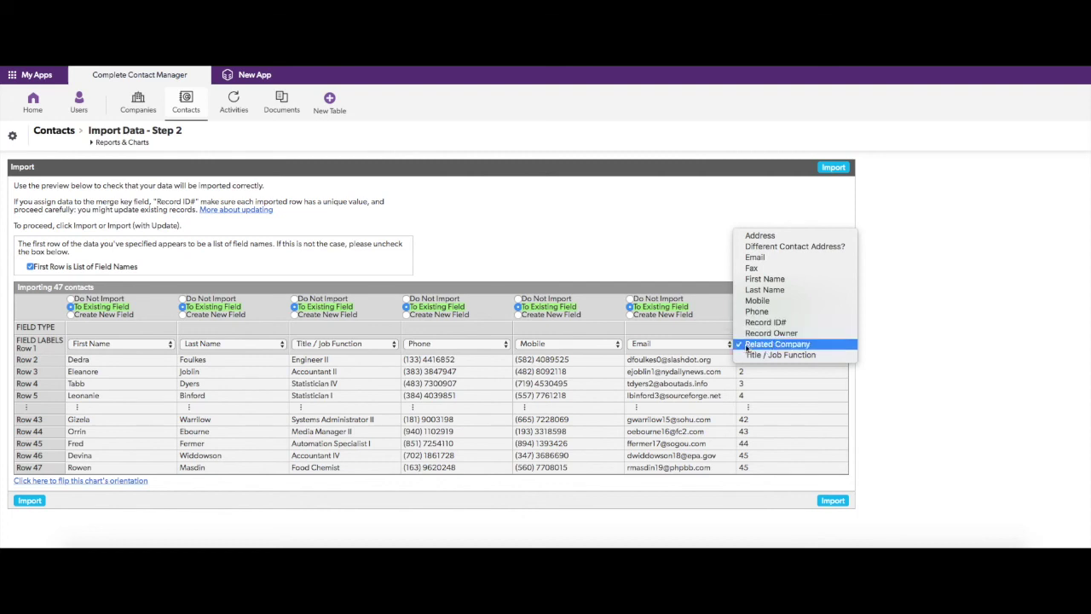
click(811, 346)
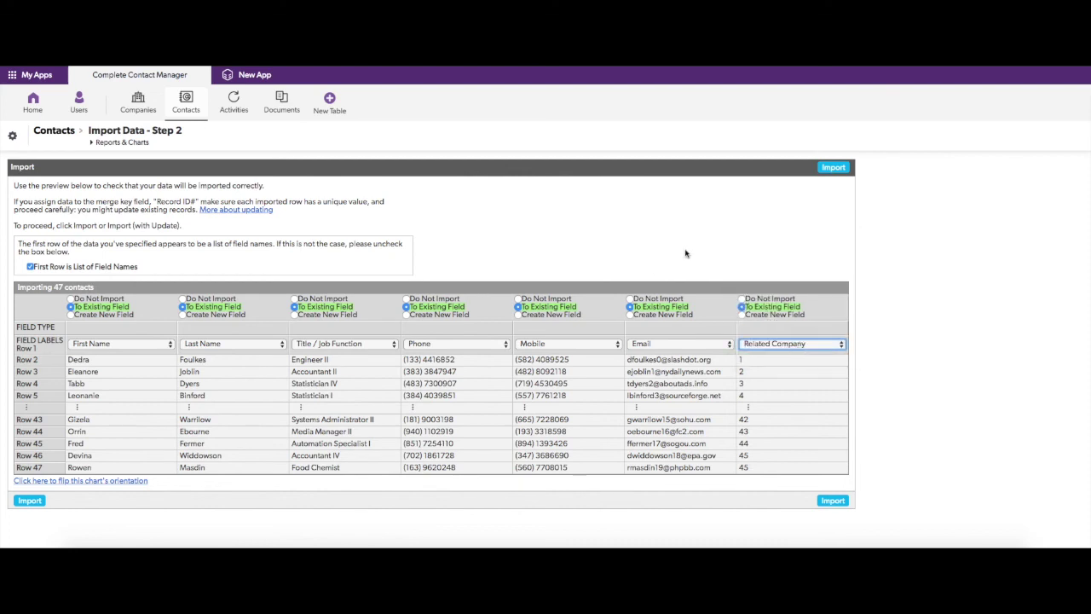
click(832, 169)
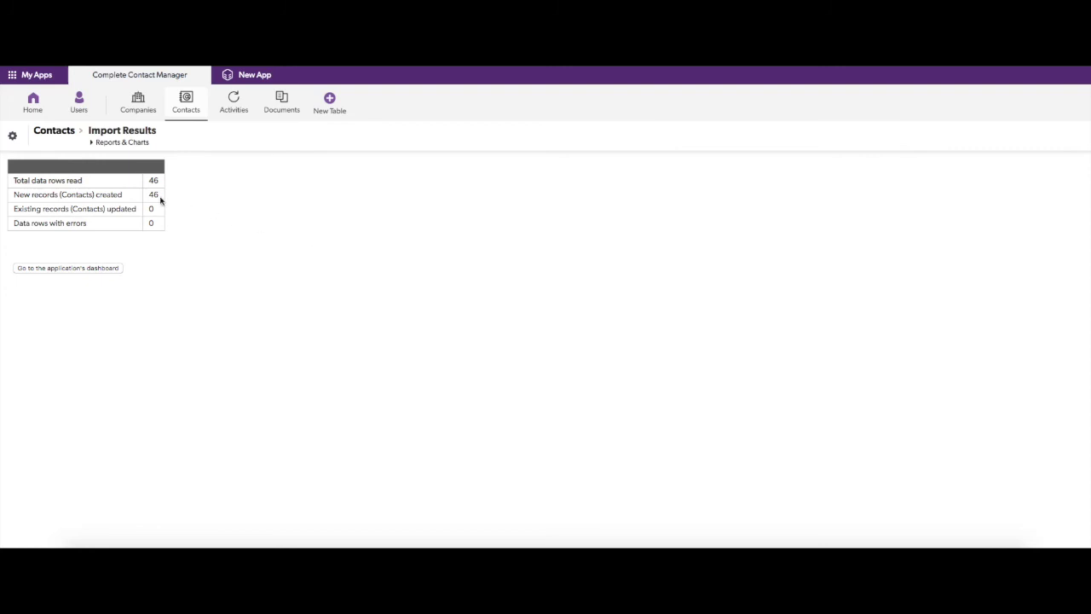
Review the imported records in the Contacts table, checking the company name linked to each contact.
click(190, 109)
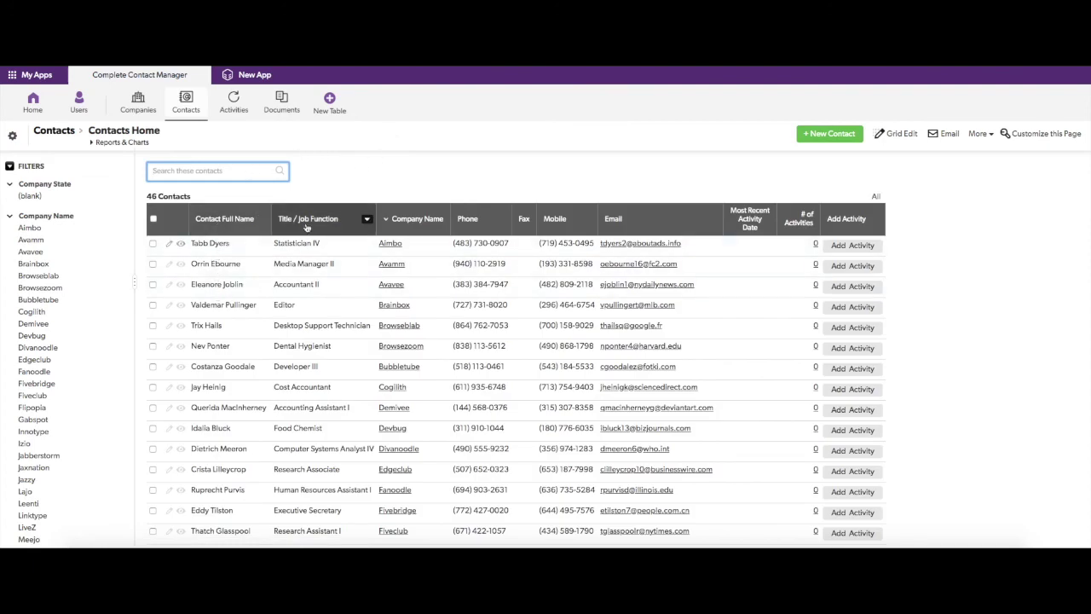
scroll(392, 288, down, 5)
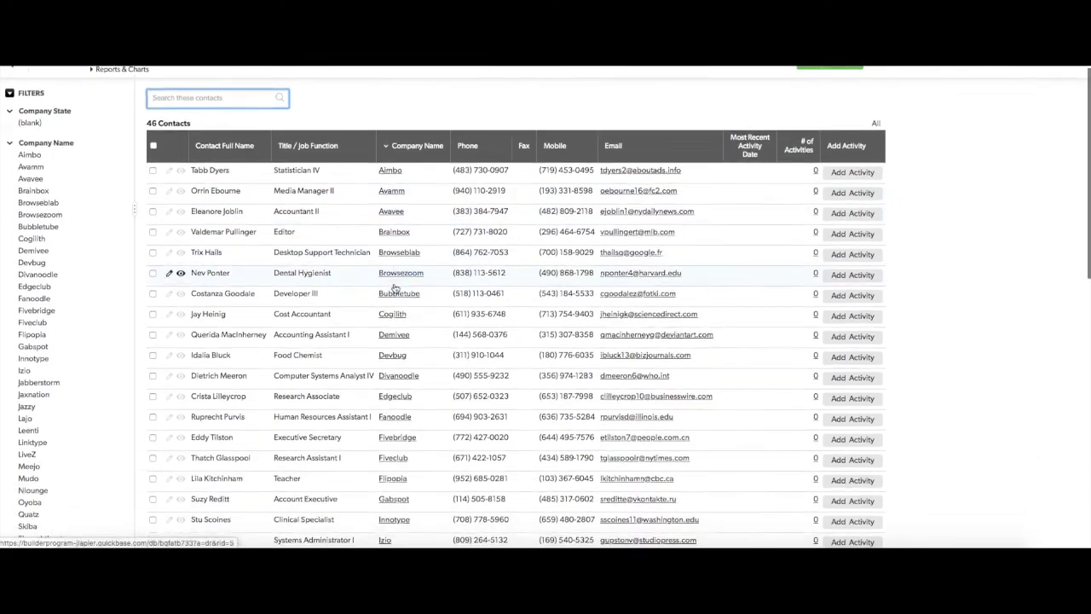
scroll(394, 288, down, 3)
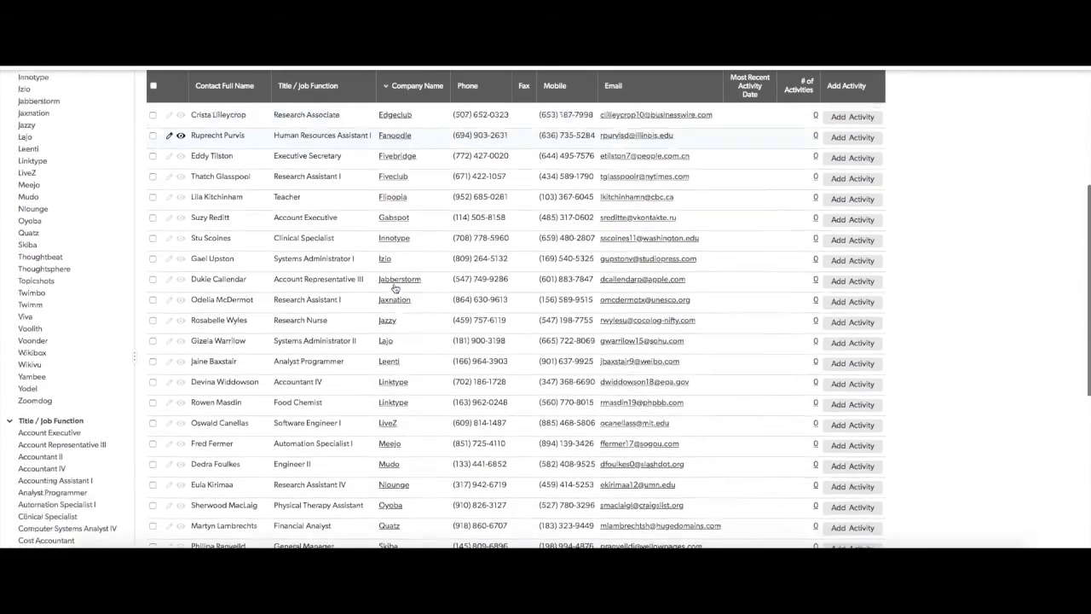
scroll(395, 288, up, 6)
scroll(395, 288, up, 1)
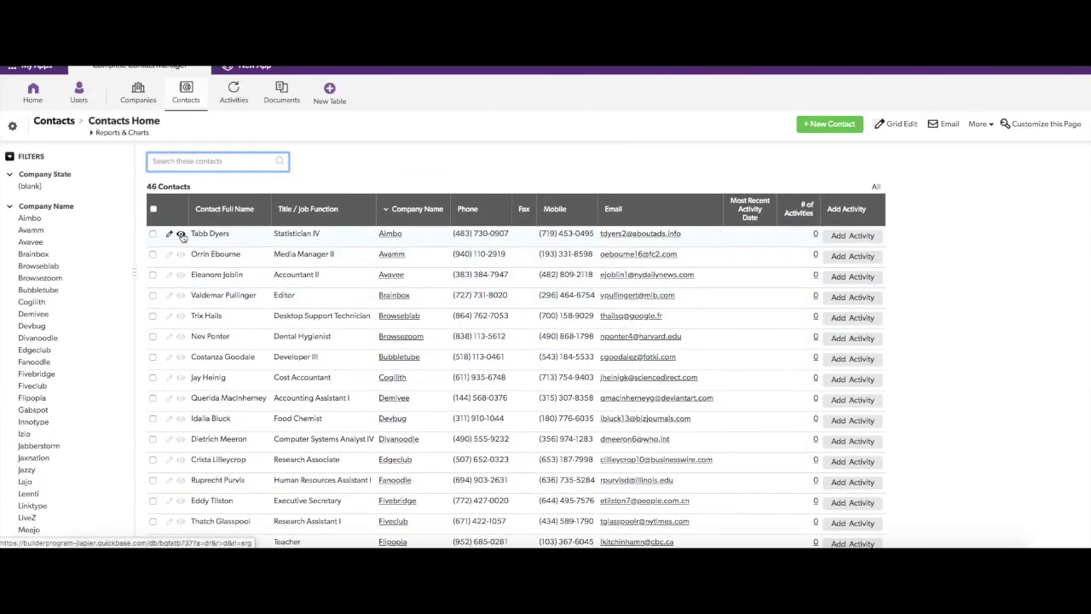
Open the first contact's record, follow its link to the Aimbo company record, and check the contacts listed there.
click(219, 242)
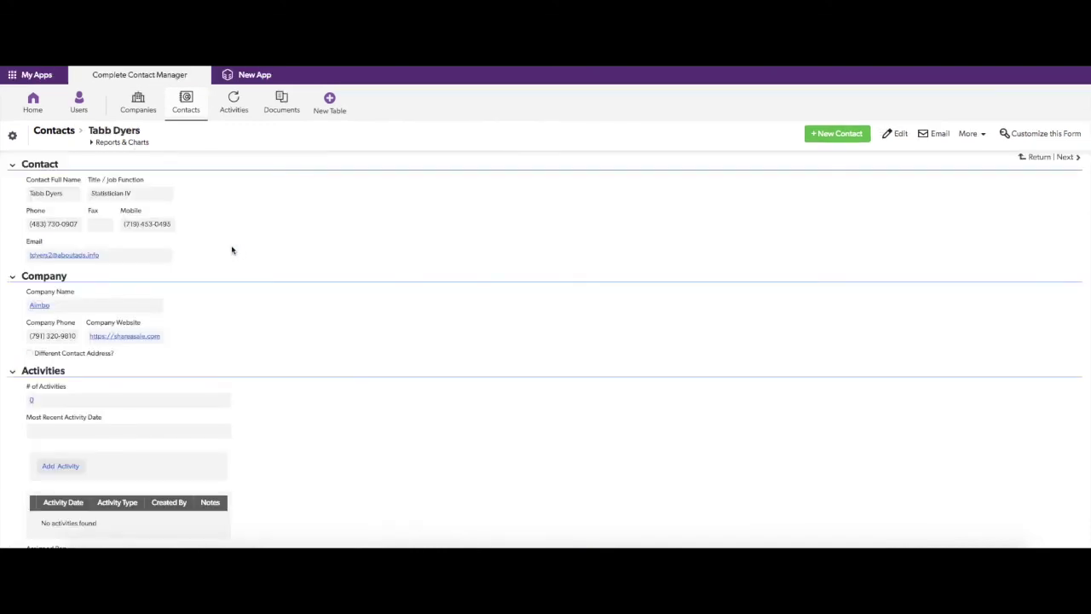
click(42, 307)
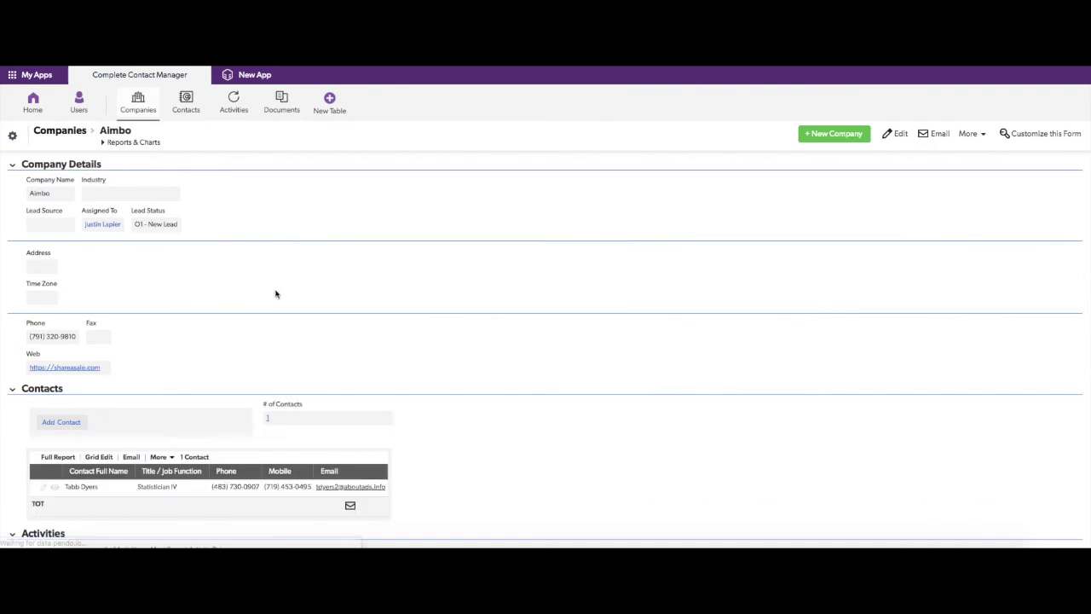
scroll(334, 294, down, 1)
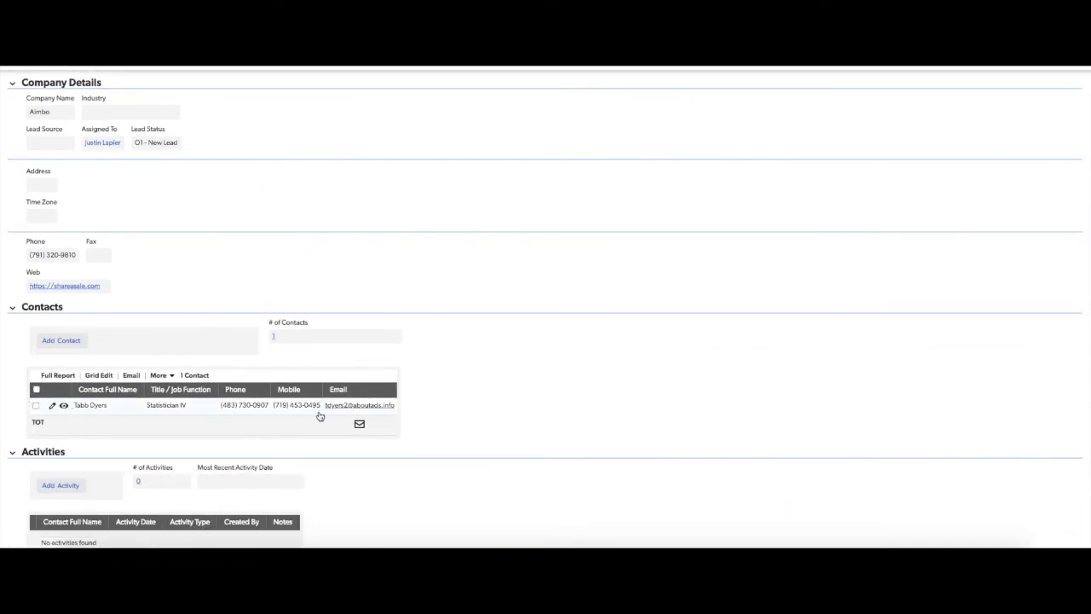
scroll(312, 349, up, 1)
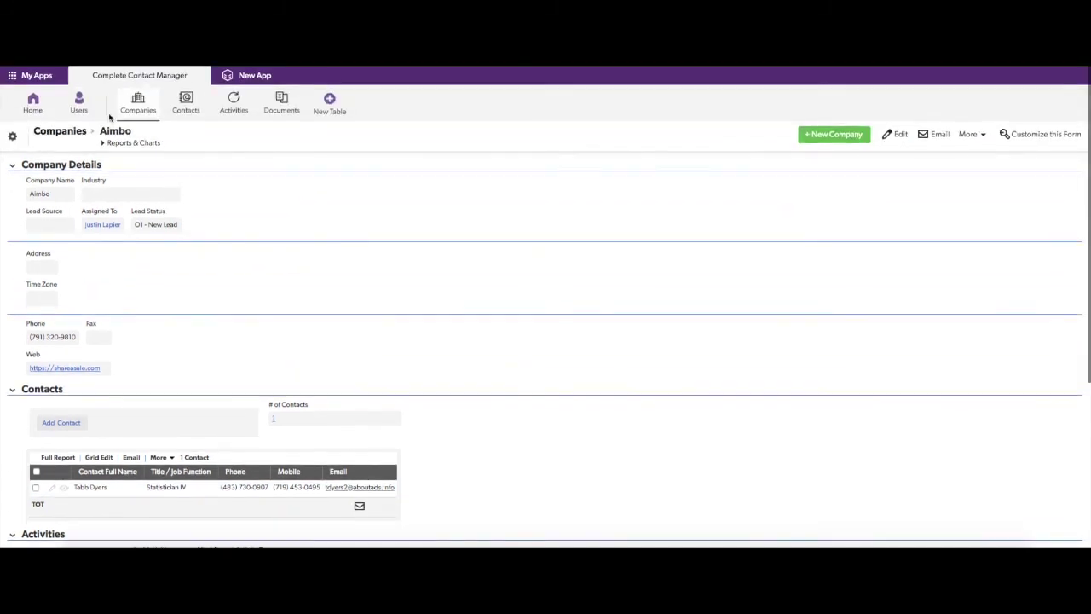
Review the number of contacts for each company in the Companies table.
click(149, 101)
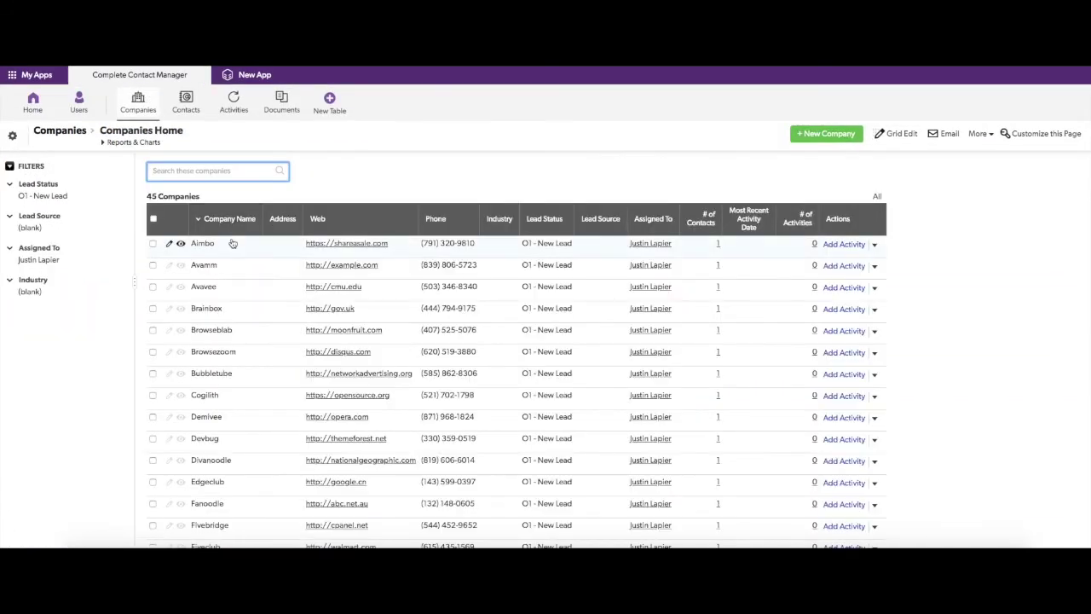
scroll(231, 244, down, 5)
scroll(231, 244, down, 4)
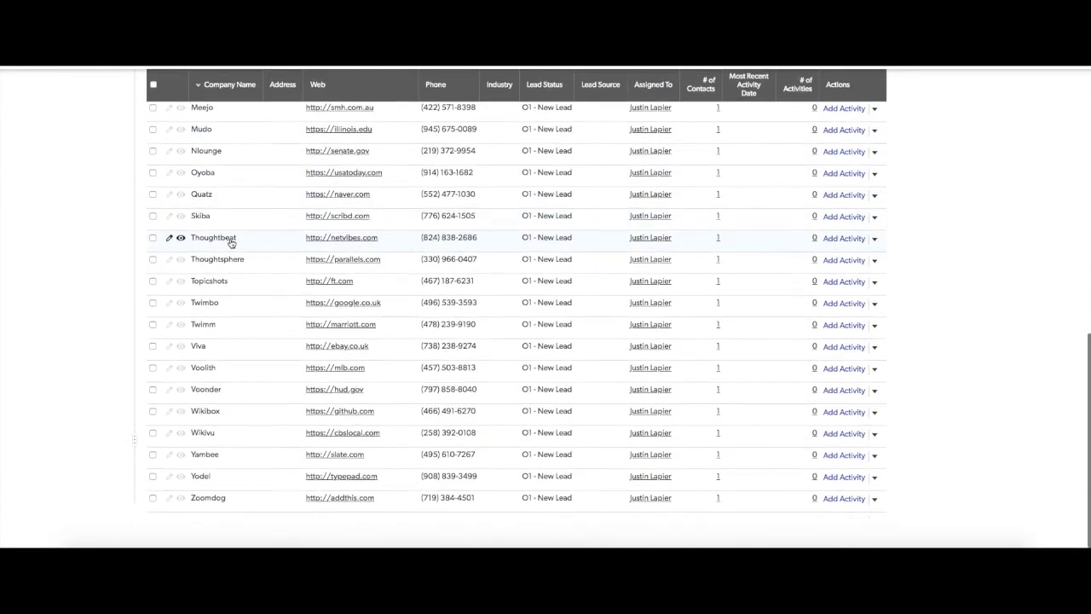
scroll(231, 244, up, 8)
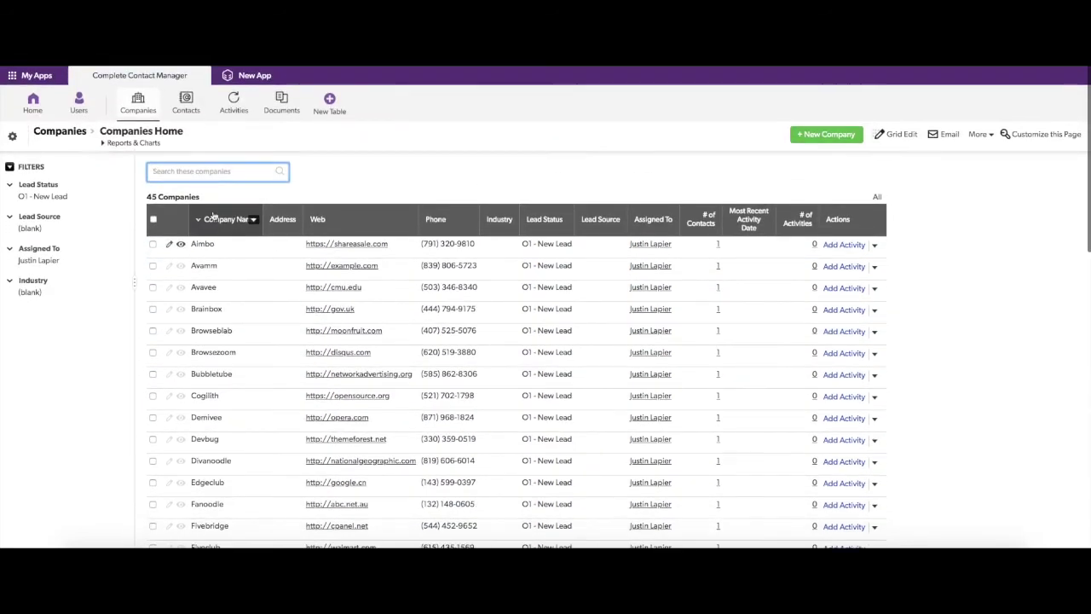
Search the companies for Linktype and open its record to check the related contacts.
click(205, 172)
text(Linktype)
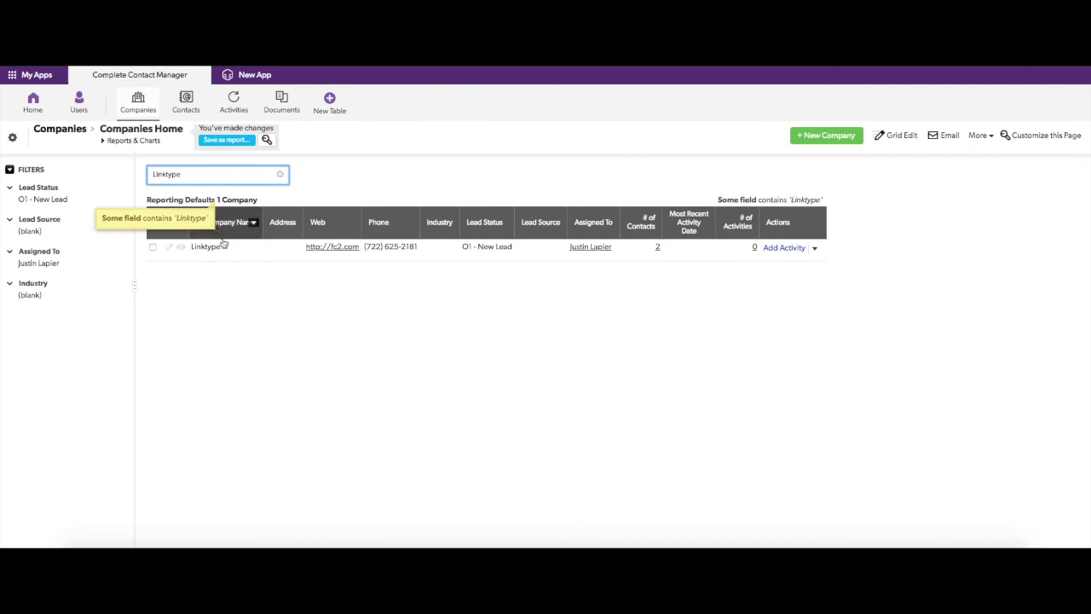
click(180, 249)
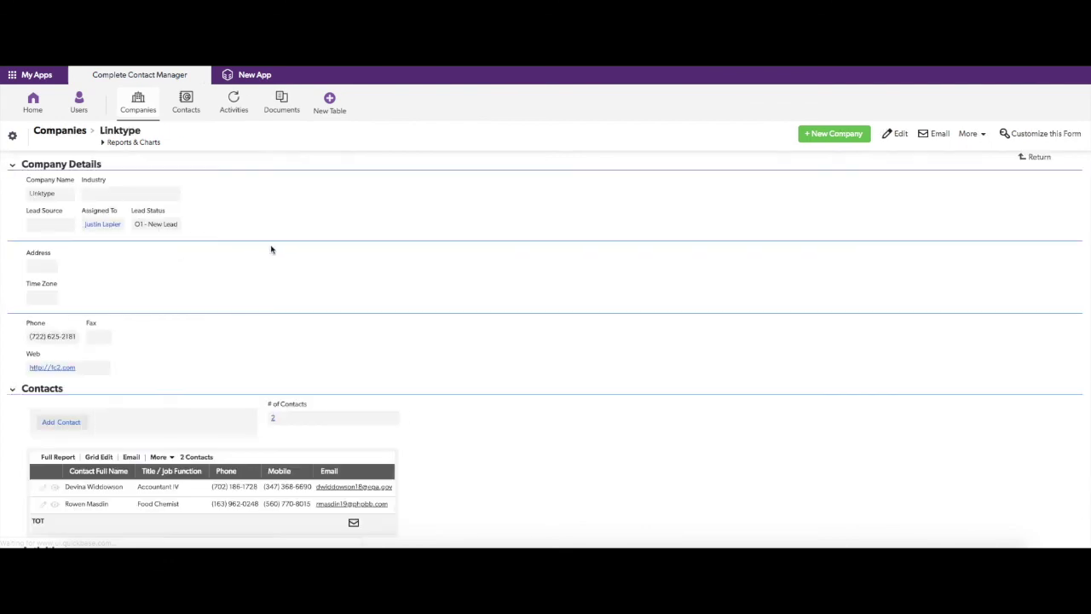
scroll(267, 249, down, 1)
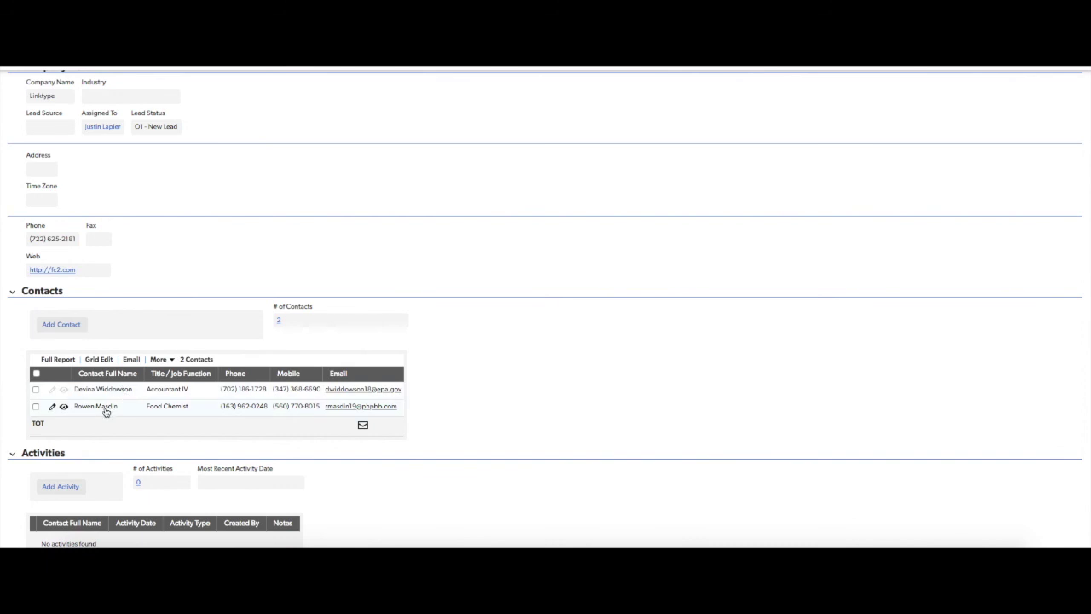
scroll(195, 312, up, 2)
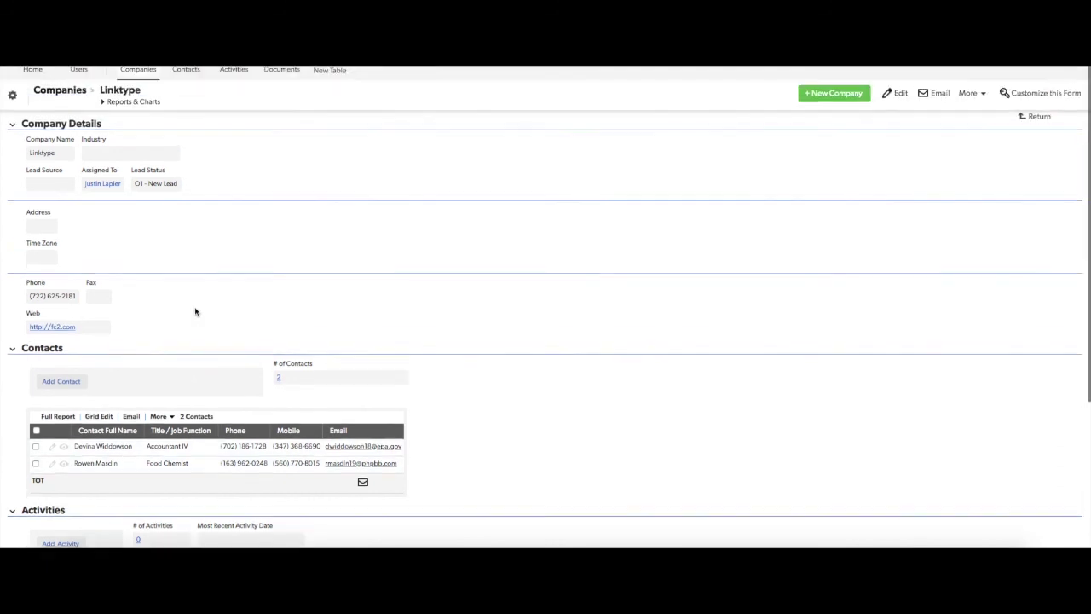